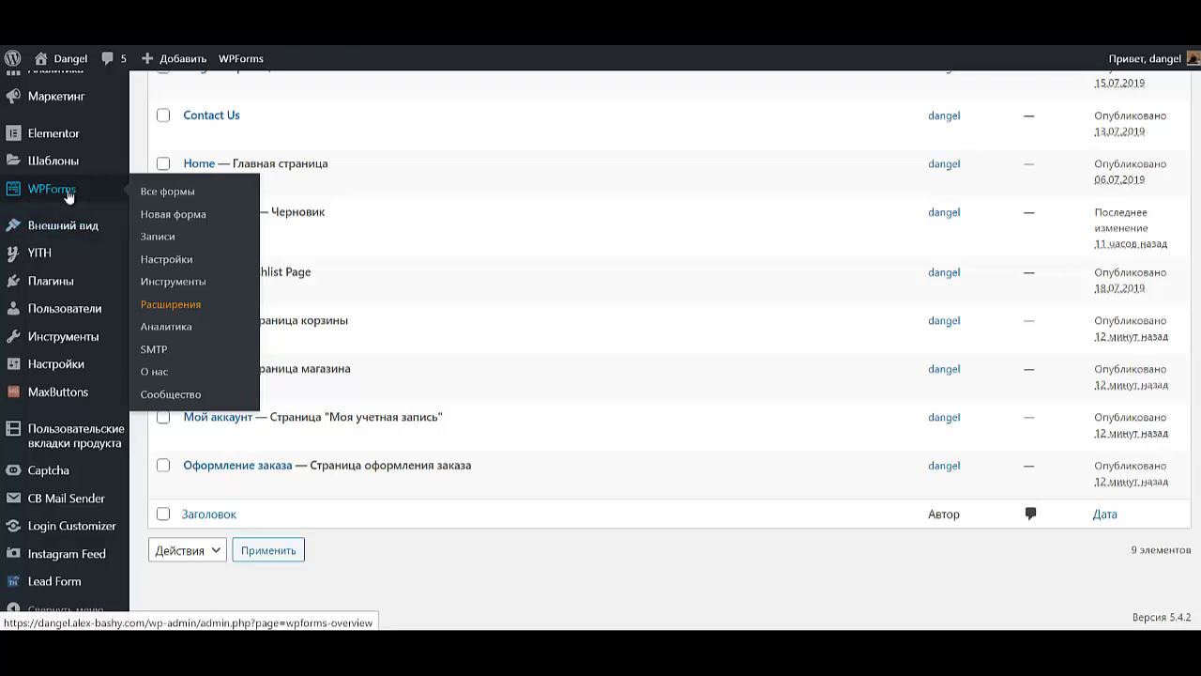
Create a new WPForms form named "КУПИТЬ ЗА КЛИК" from the blank template "Пустая форма"
click(52, 190)
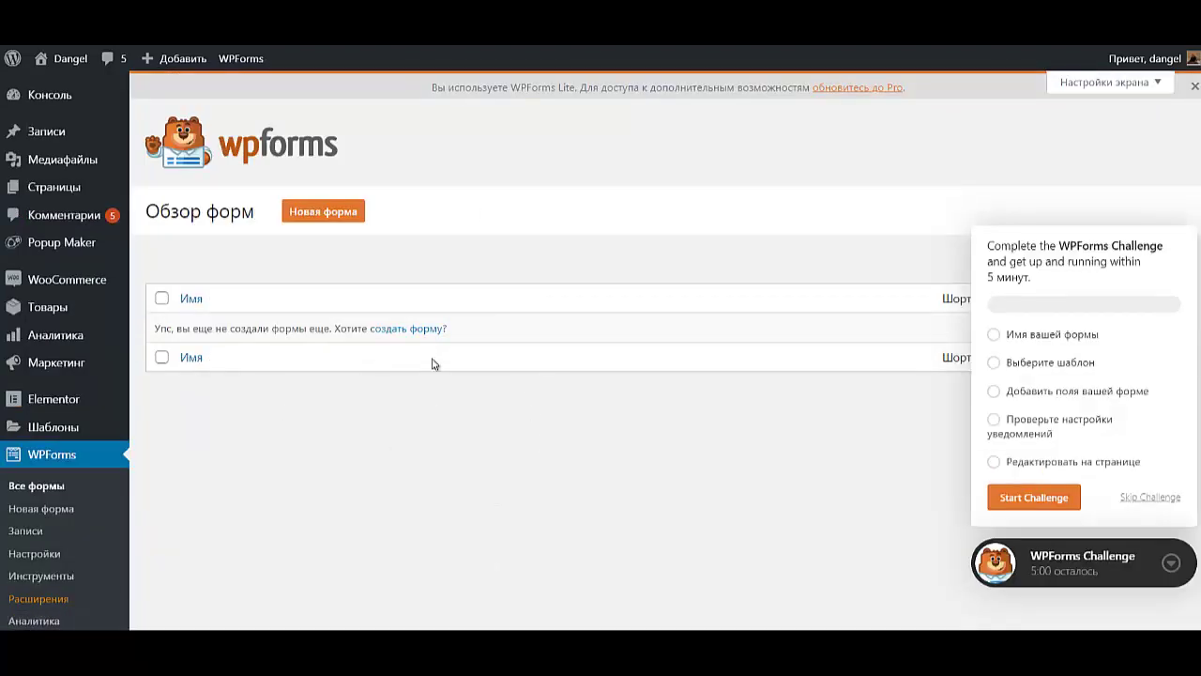
click(319, 213)
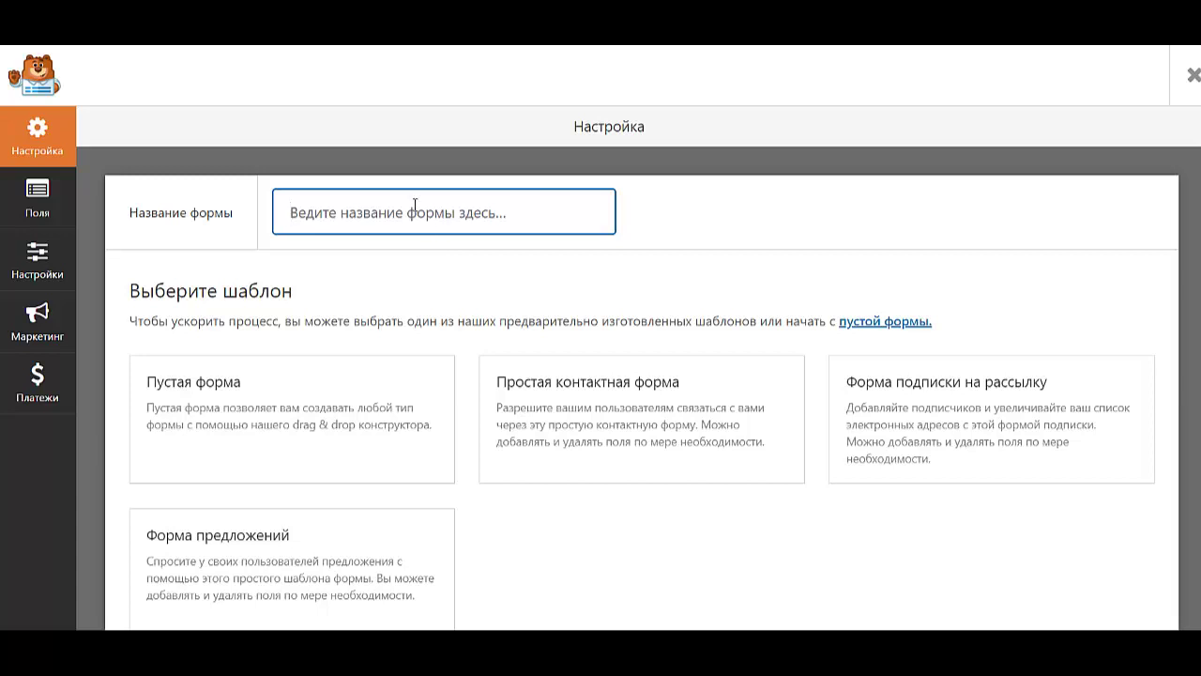
text(КУПИТЬ ЗА КЛИК)
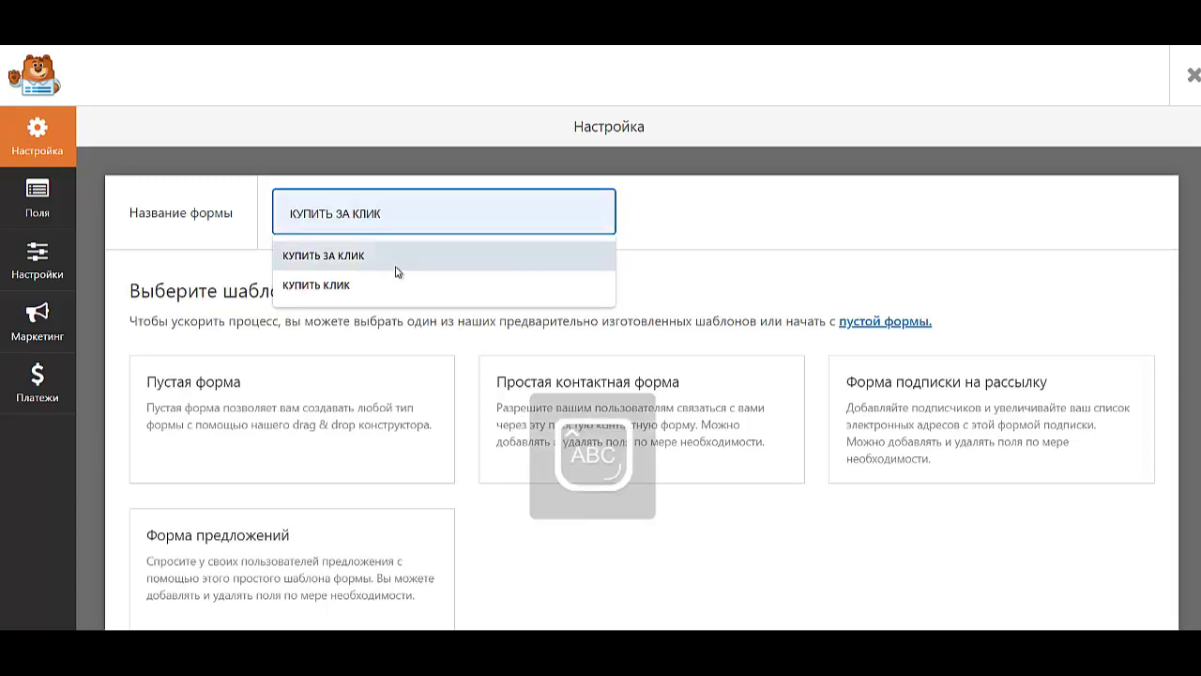
click(397, 264)
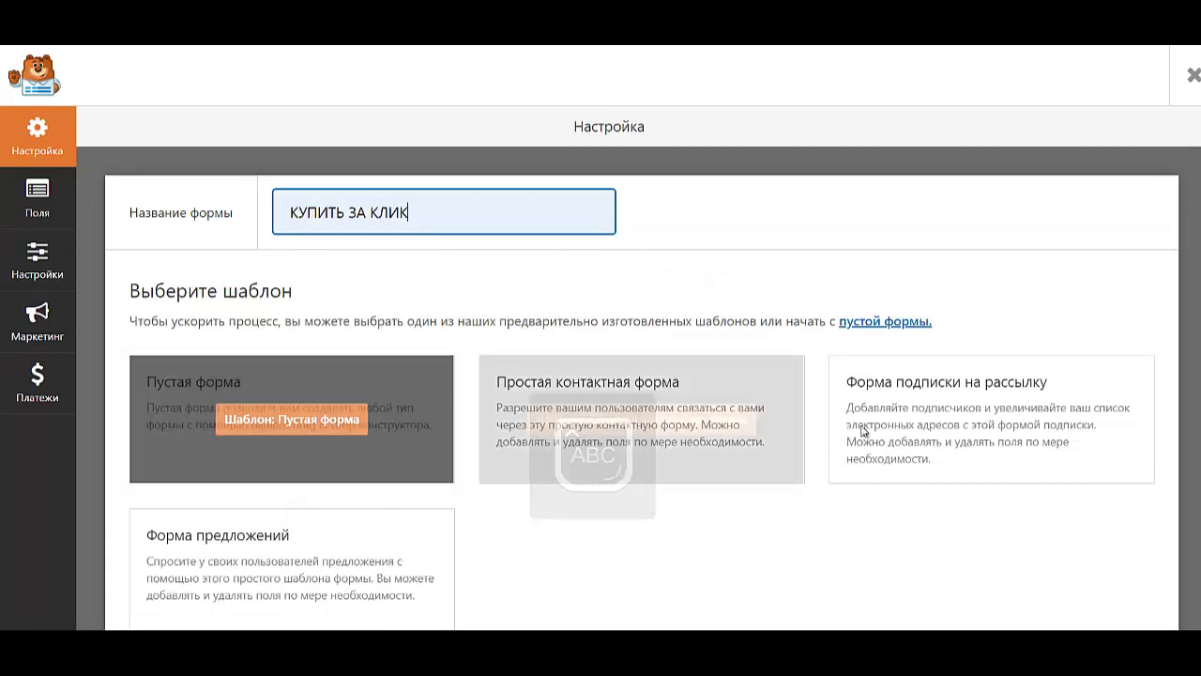
mouse_move(232, 408)
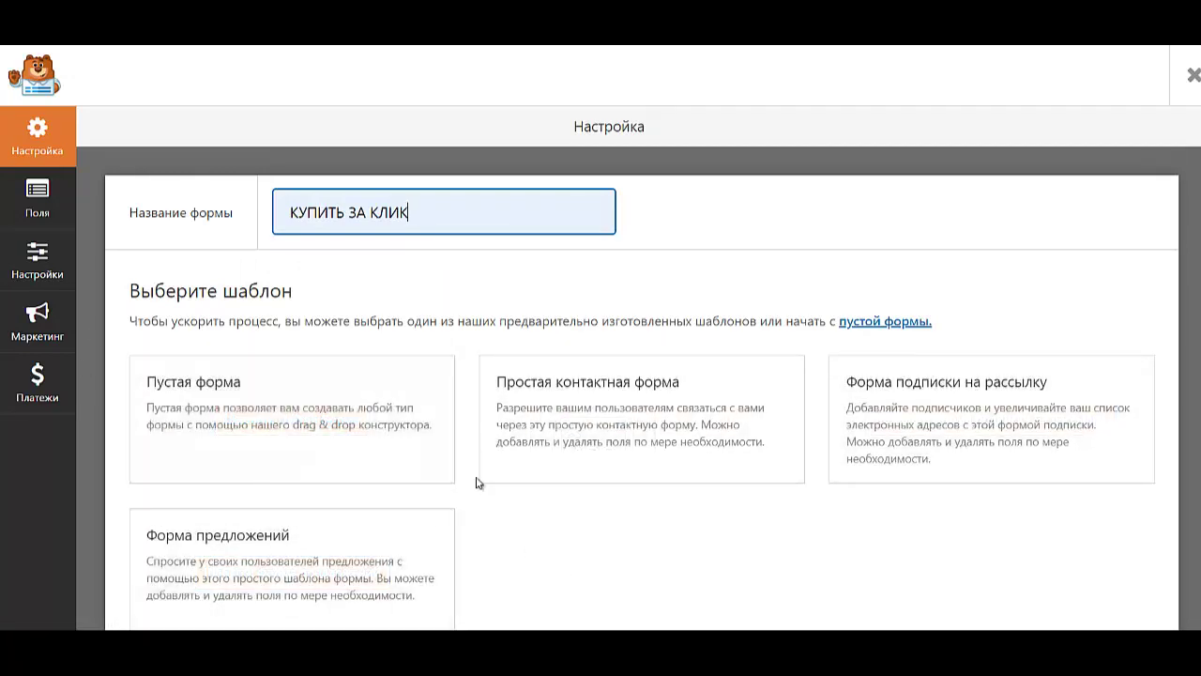
click(253, 424)
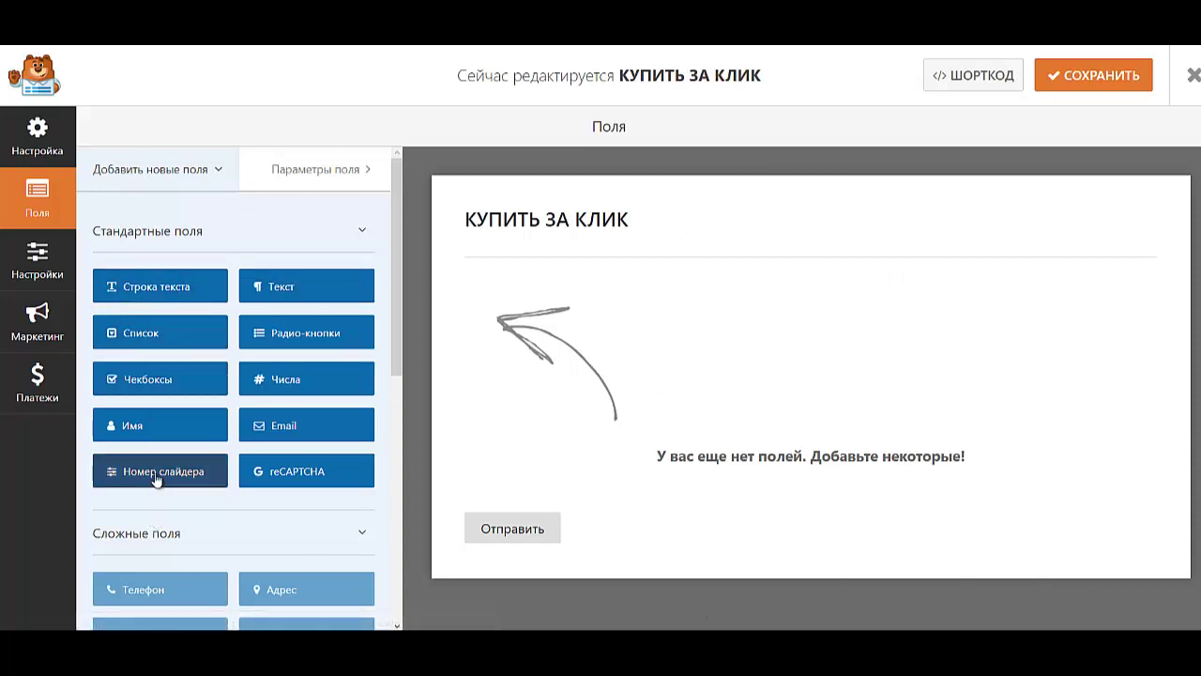
Add an "Имя" field and two "Строка текста" fields to the form
click(180, 413)
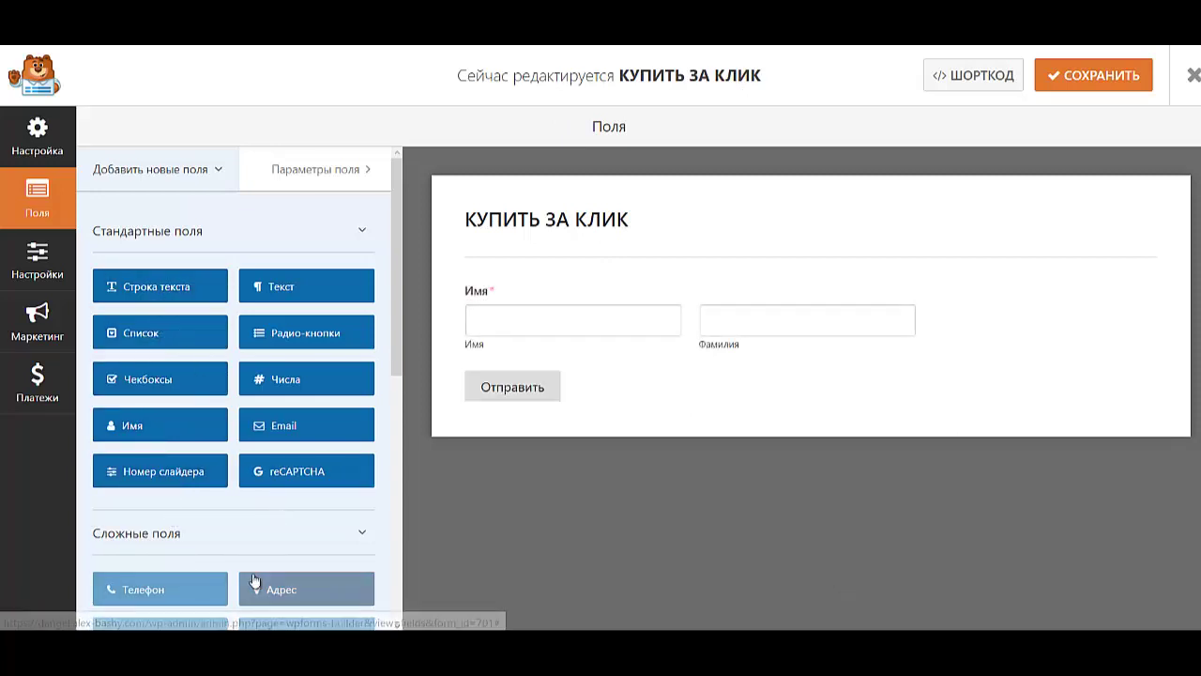
scroll(208, 553, down, 3)
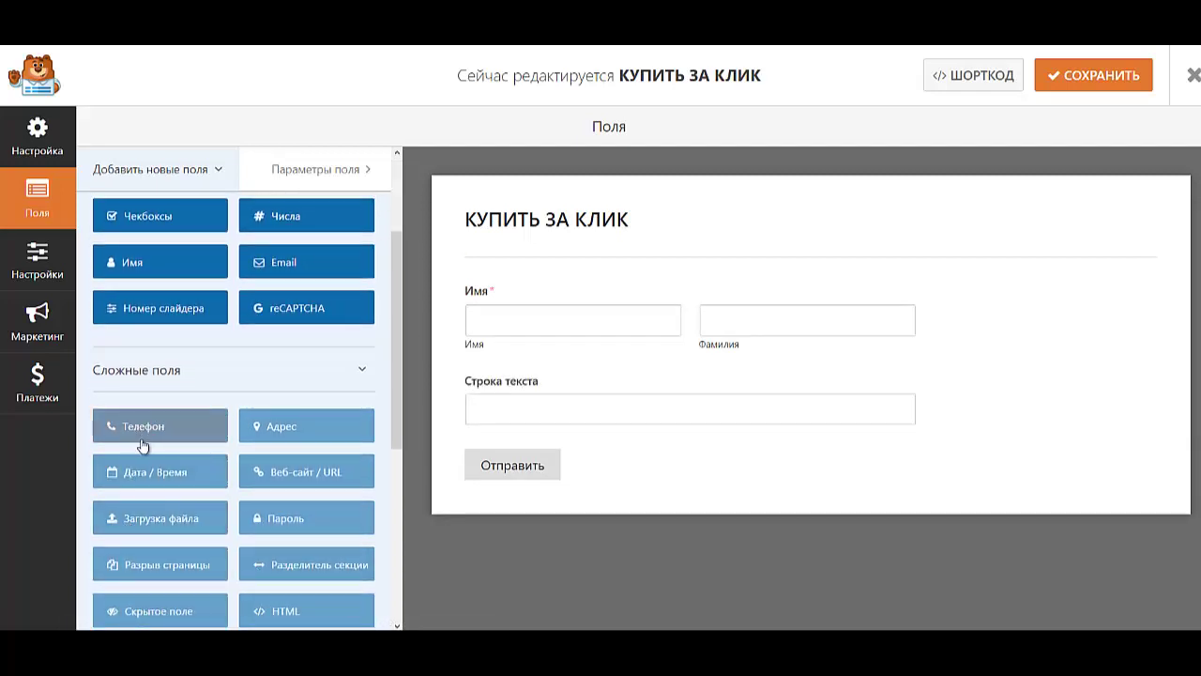
scroll(138, 447, up, 3)
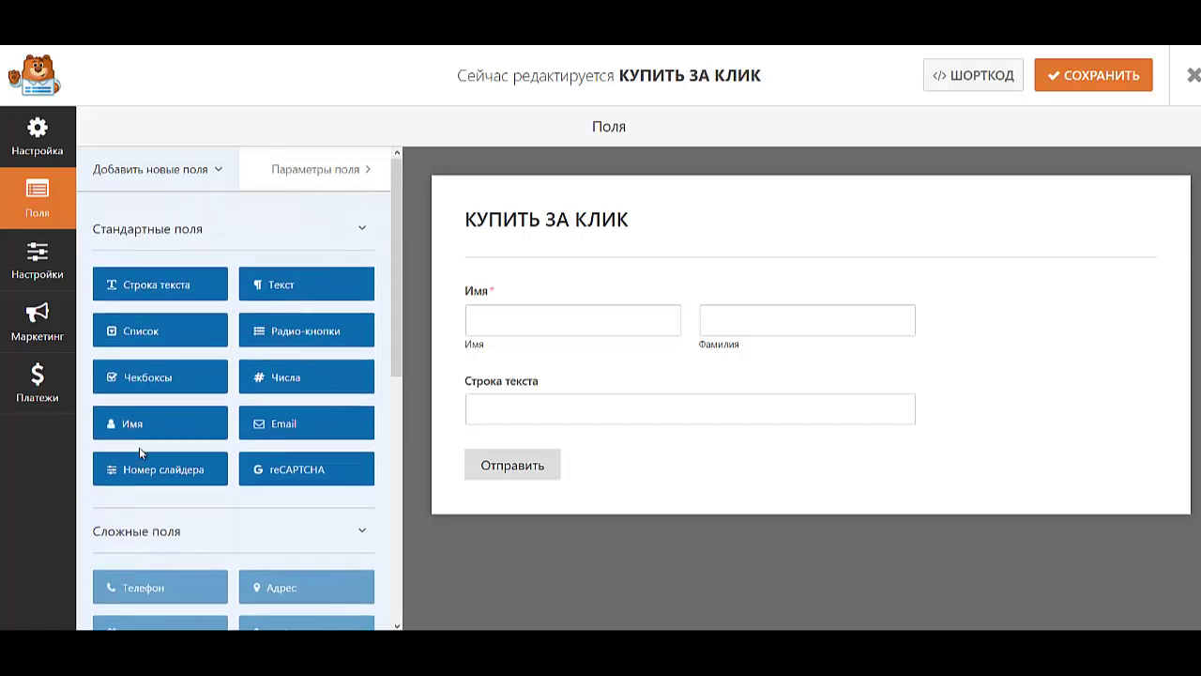
scroll(139, 451, down, 2)
scroll(139, 451, up, 2)
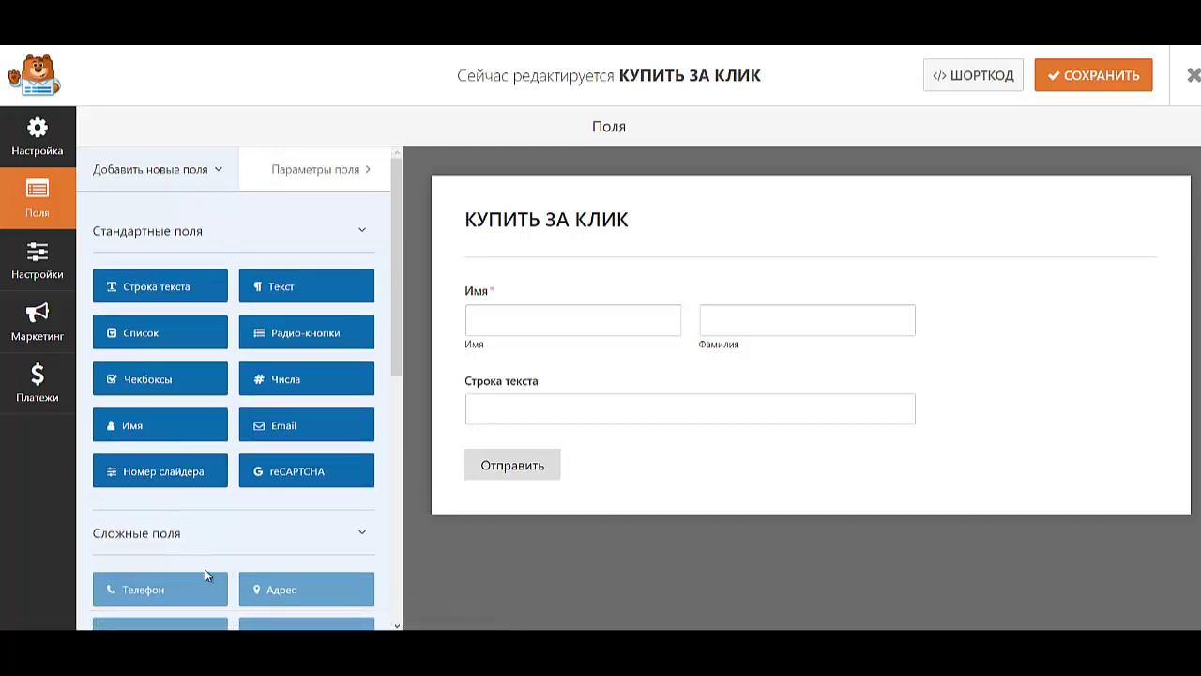
click(182, 295)
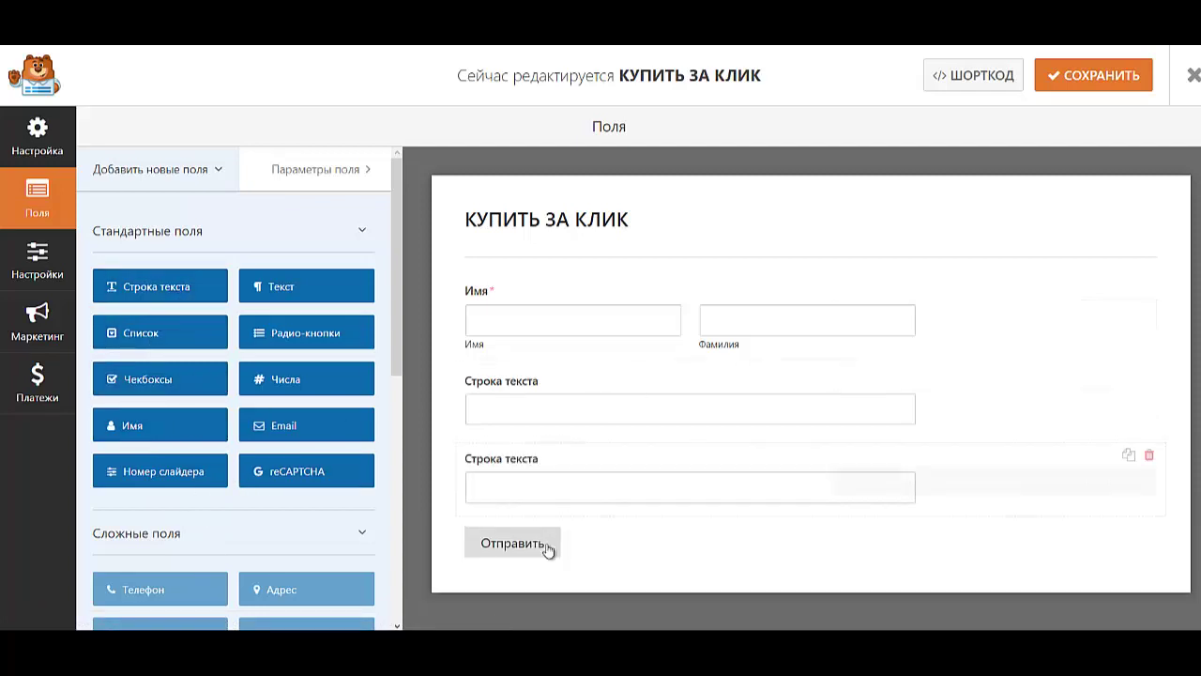
Set the format of the "Имя" field to "Простое"
click(482, 296)
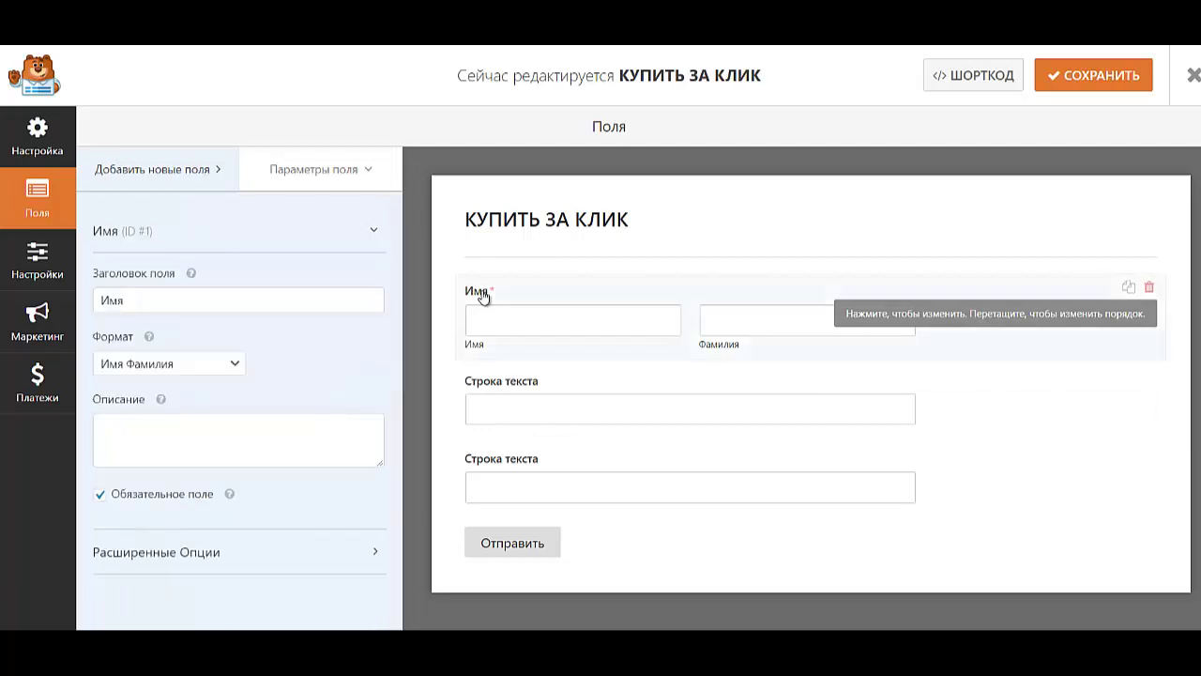
click(188, 366)
click(189, 384)
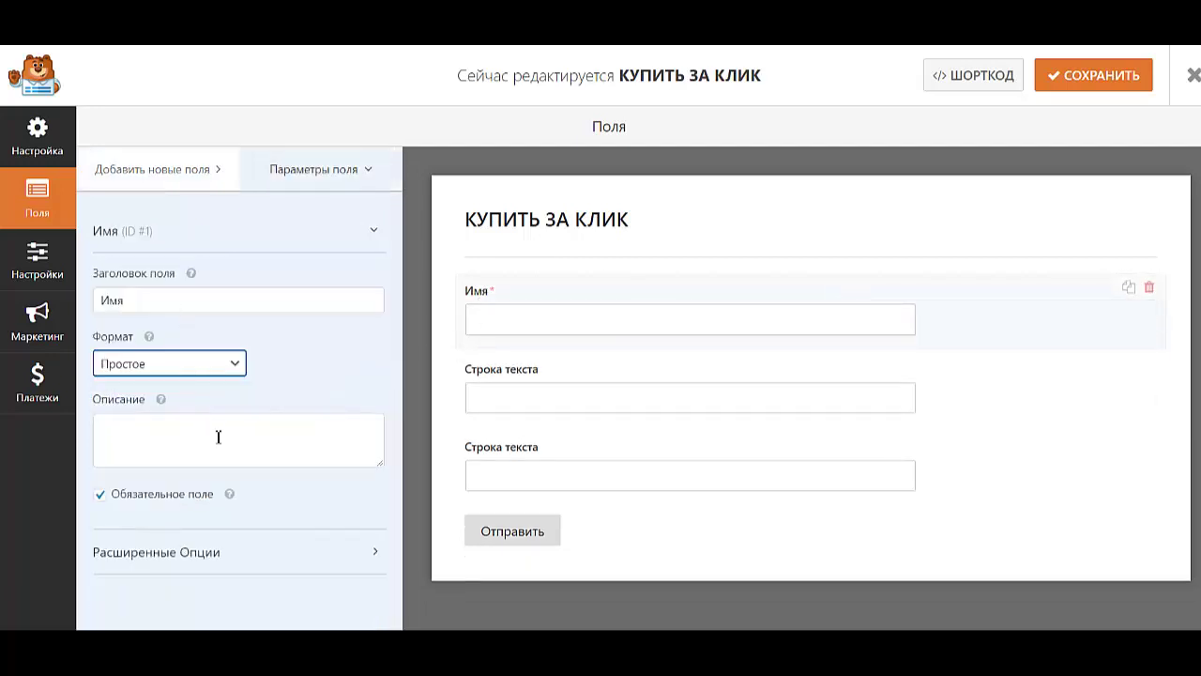
Give the name field the placeholder text "Имя" and hide its title
click(156, 551)
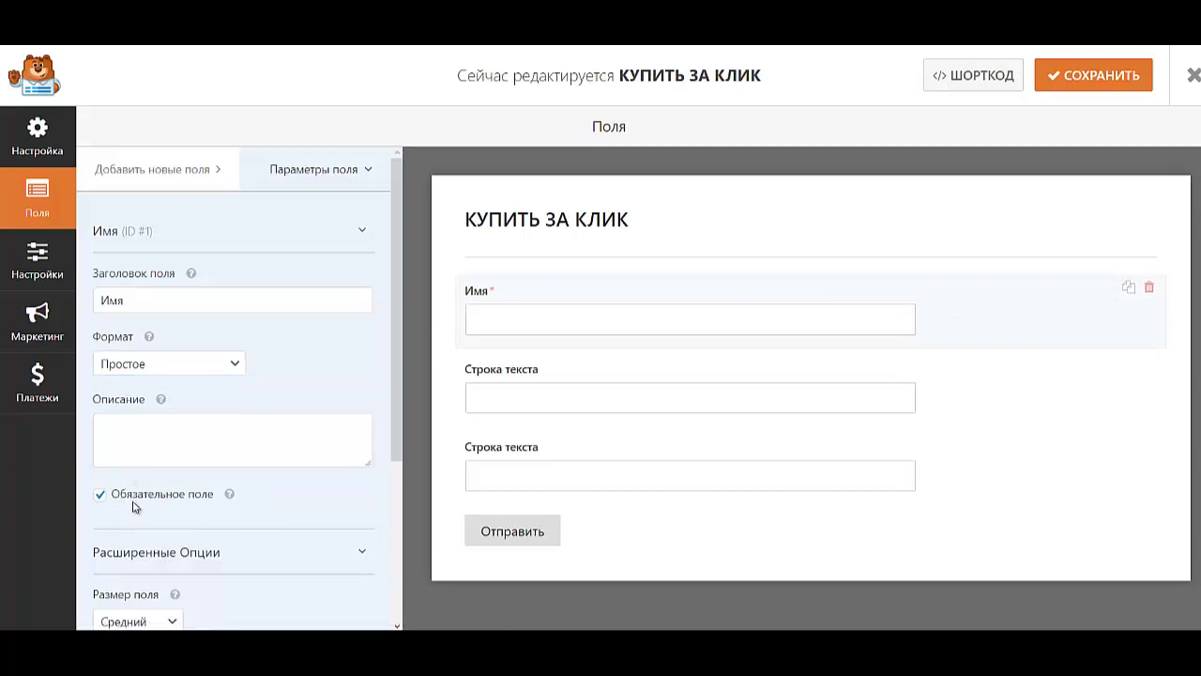
scroll(133, 507, down, 3)
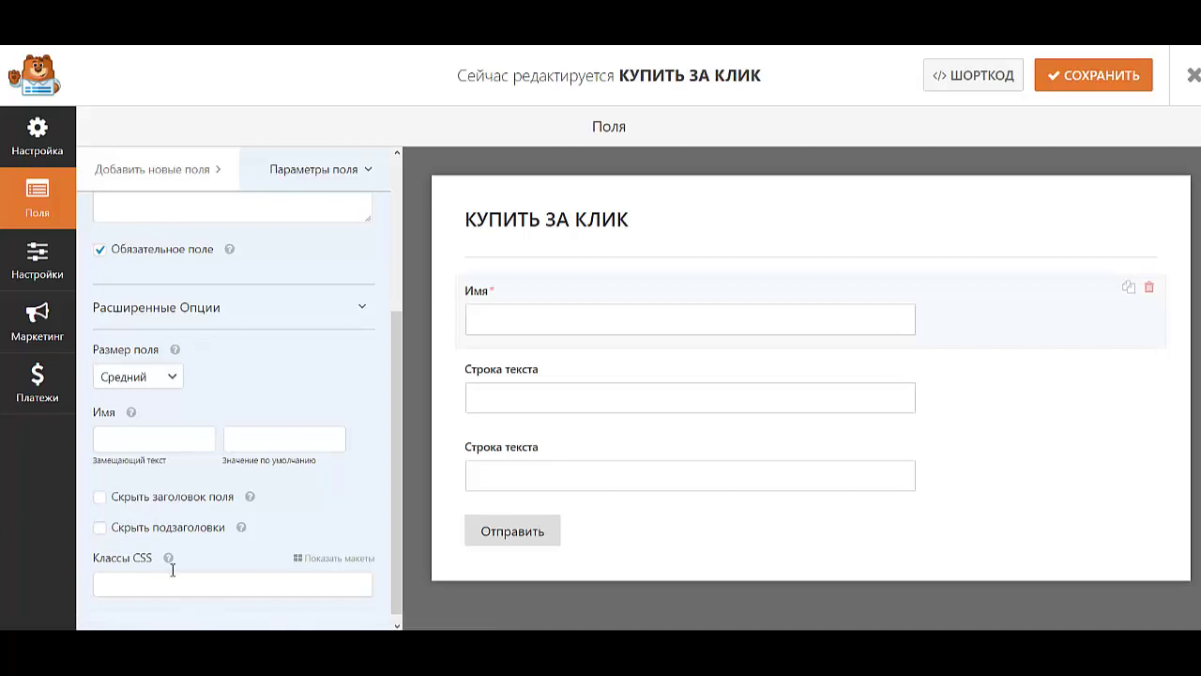
click(157, 440)
click(158, 477)
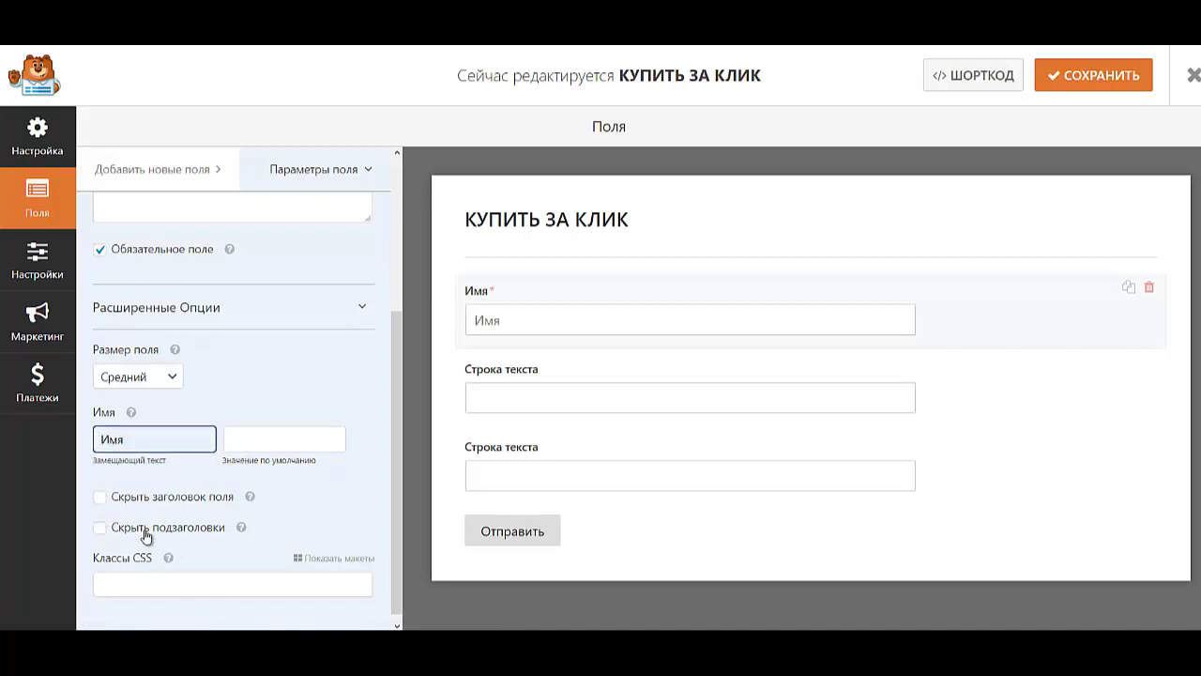
click(101, 498)
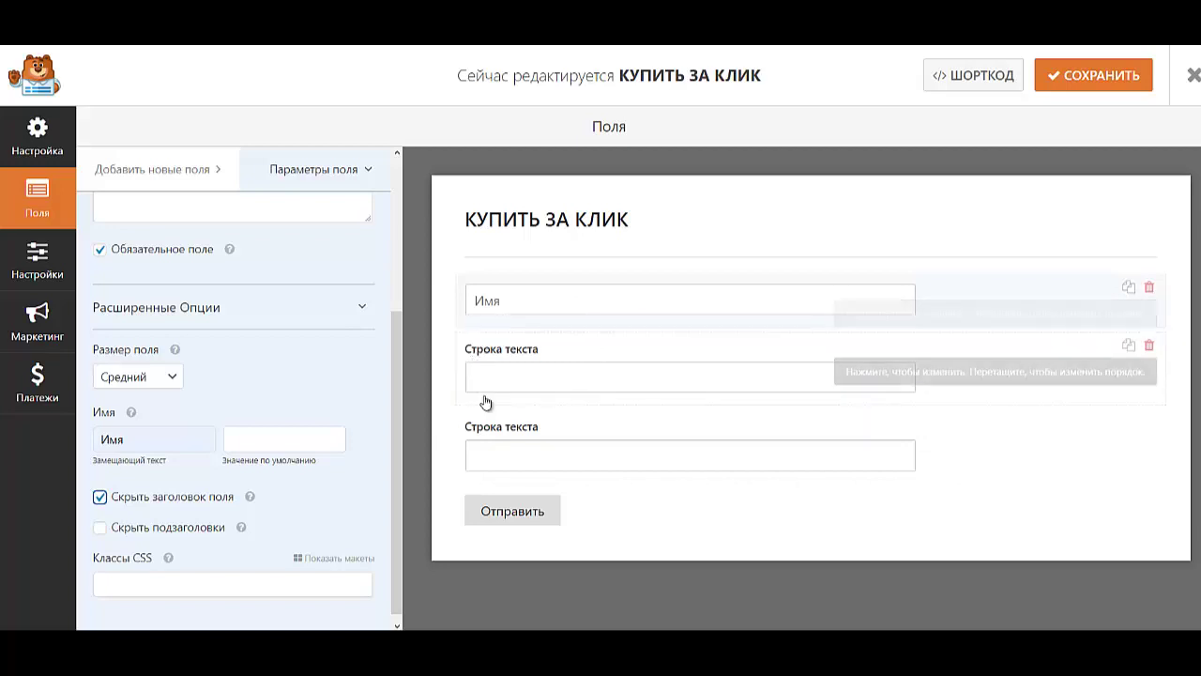
scroll(246, 433, down, 1)
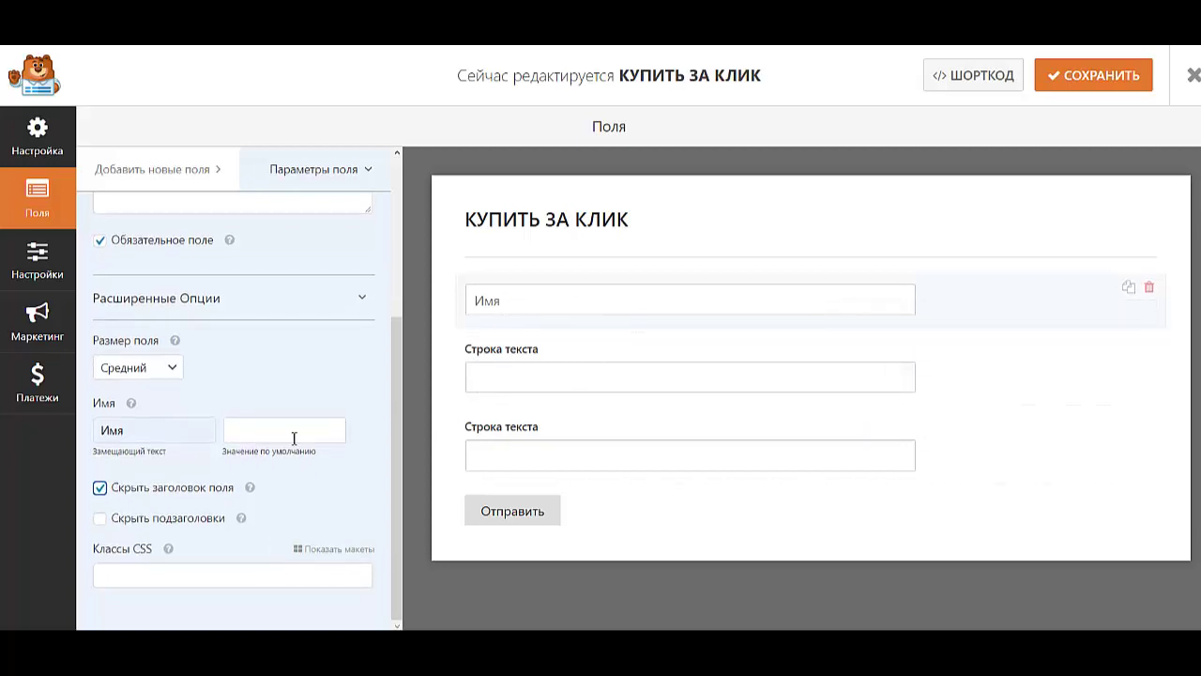
Rename the first "Строка текста" field to "Телефон" and make it required
click(494, 351)
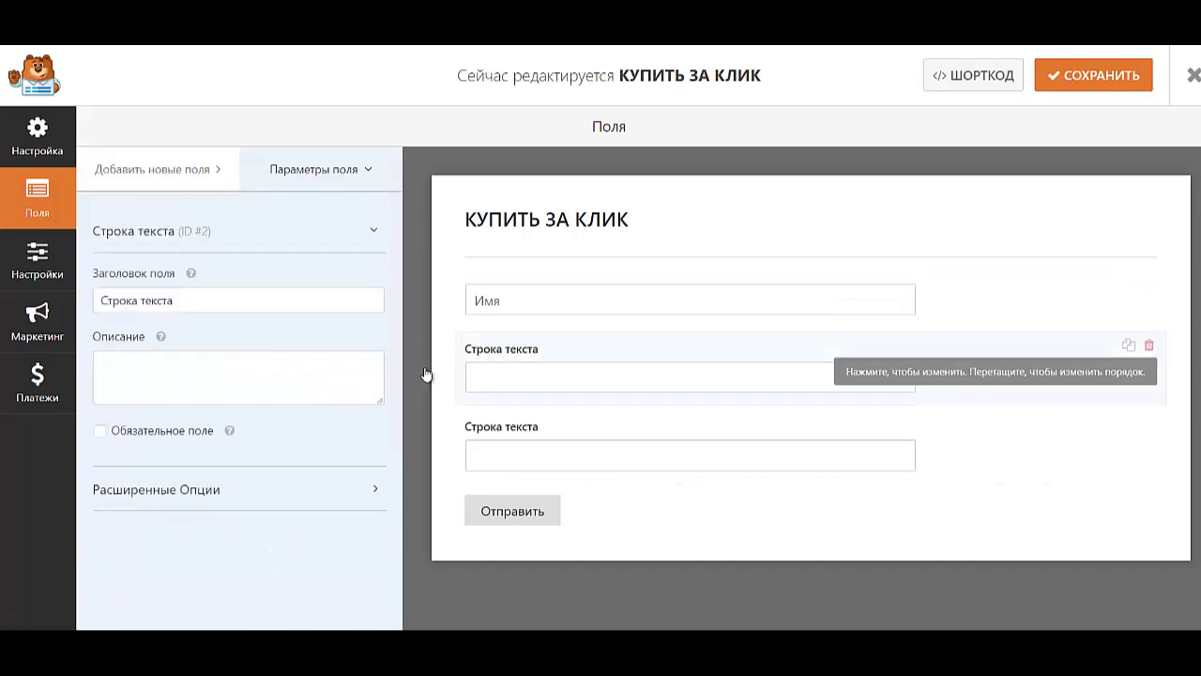
triple_click(159, 300)
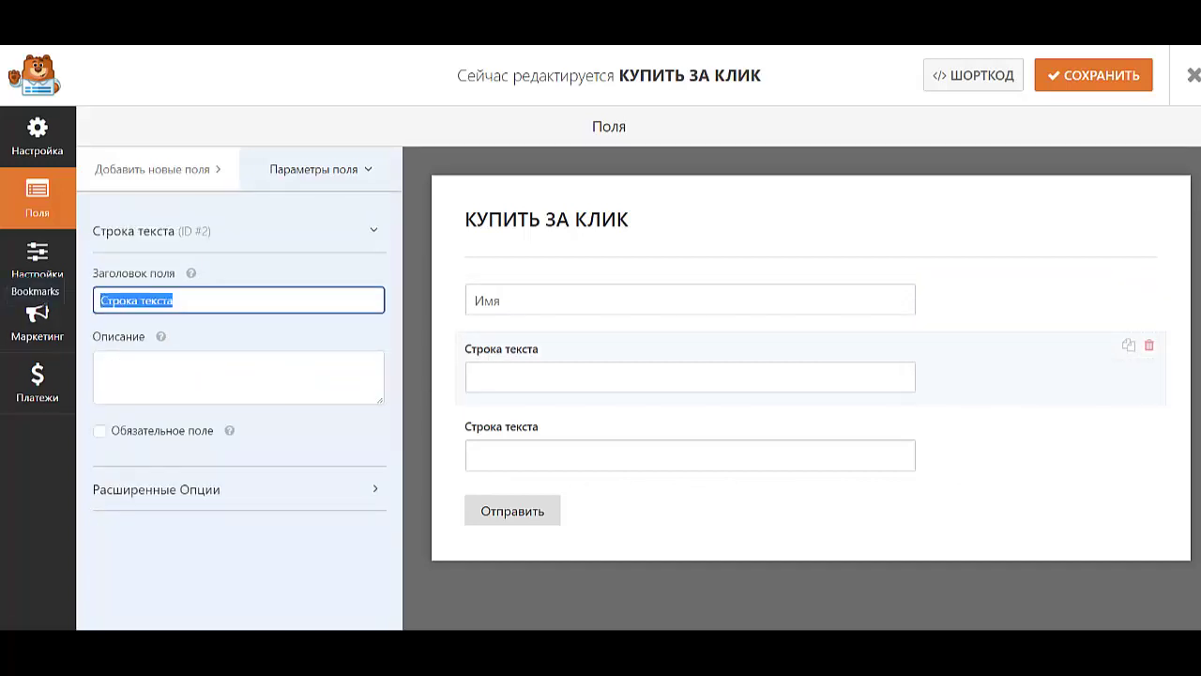
key(Caps_Lock)
text(Телефон)
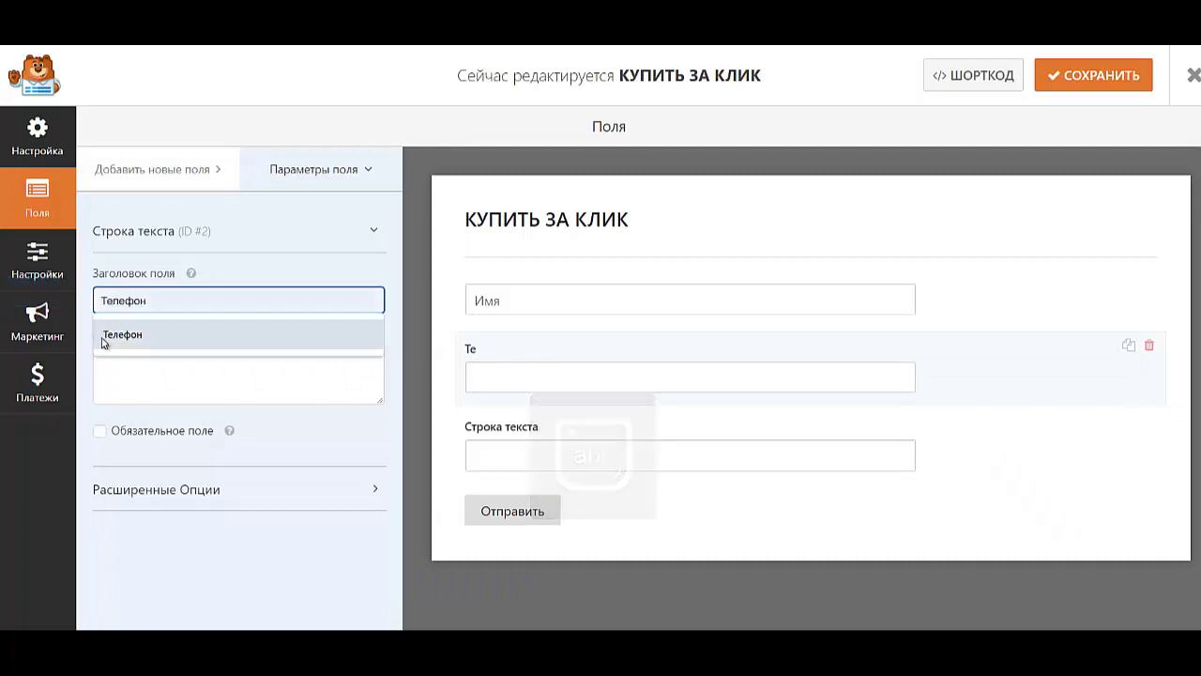
click(105, 336)
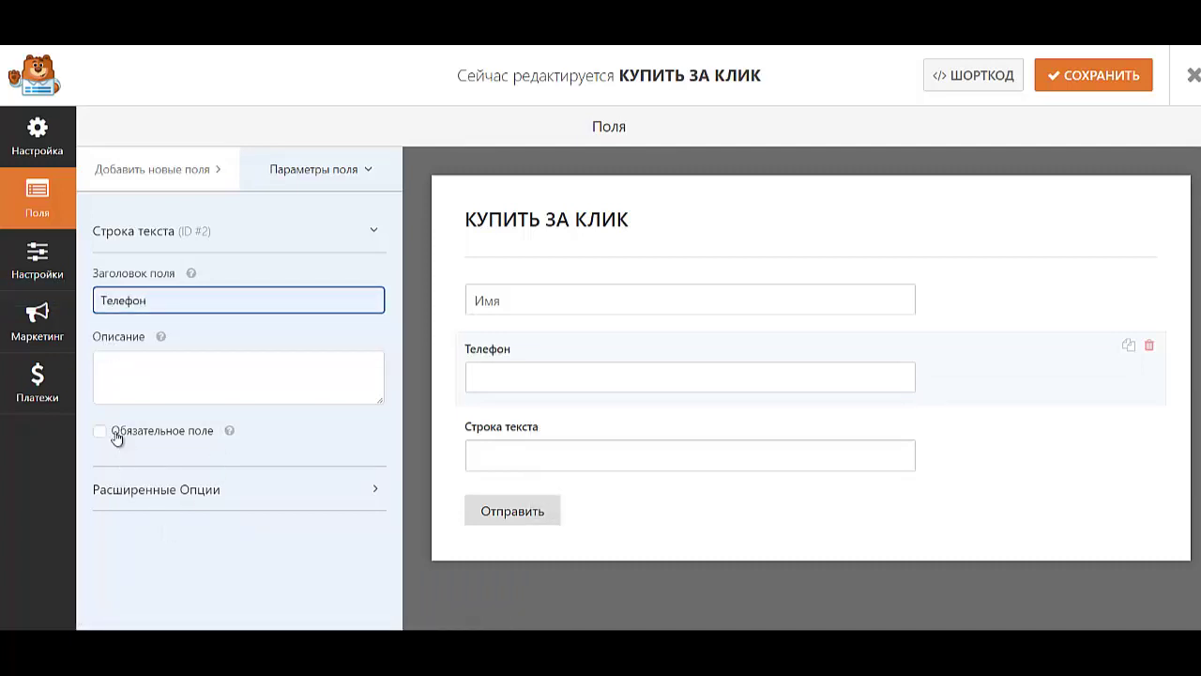
click(115, 436)
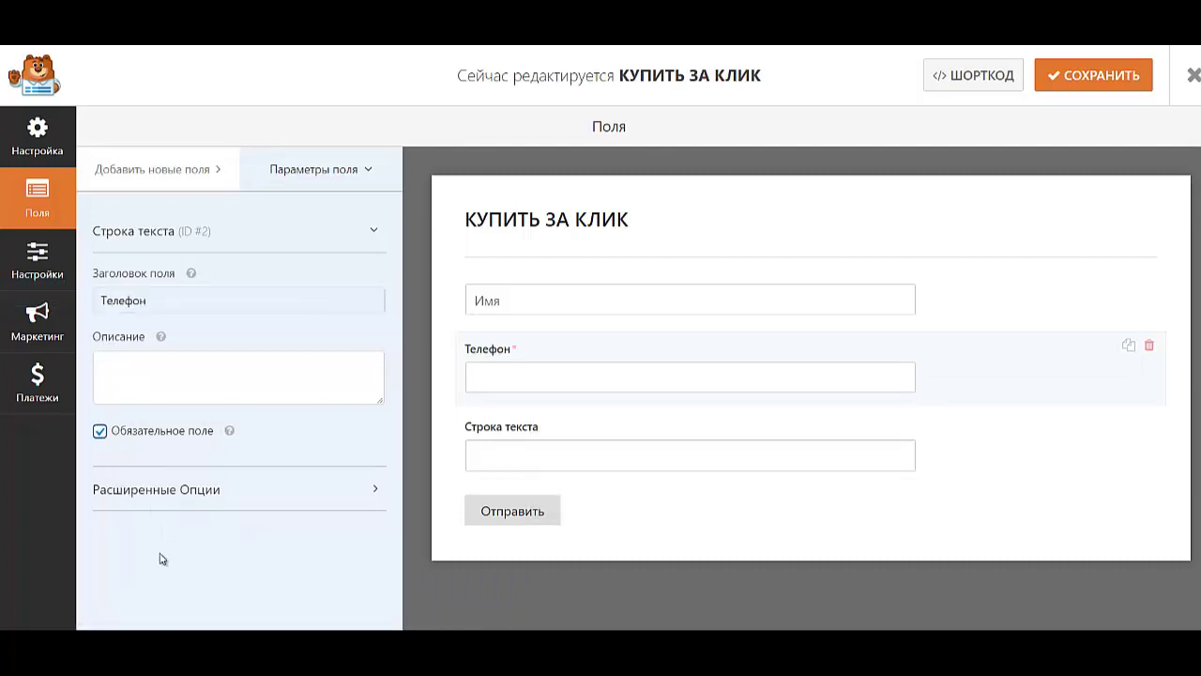
Set the phone field's placeholder text to "Телефон (вводится без 8)" in its advanced options
click(157, 490)
scroll(150, 514, down, 3)
click(178, 450)
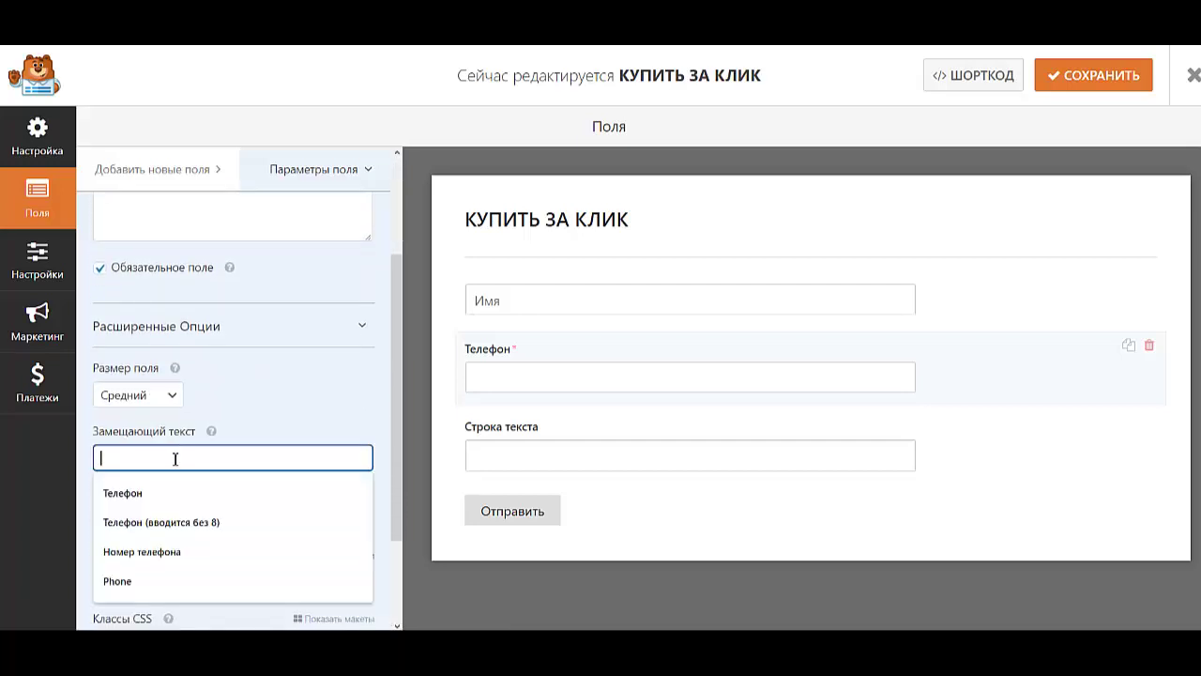
click(197, 519)
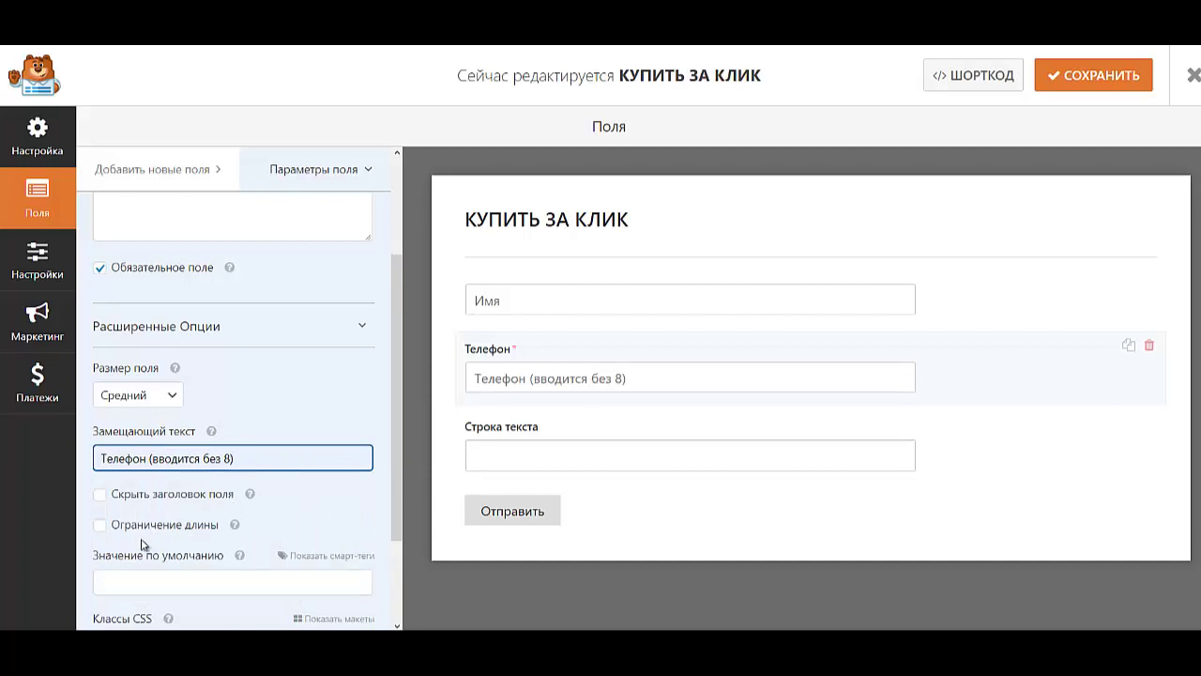
scroll(143, 546, down, 3)
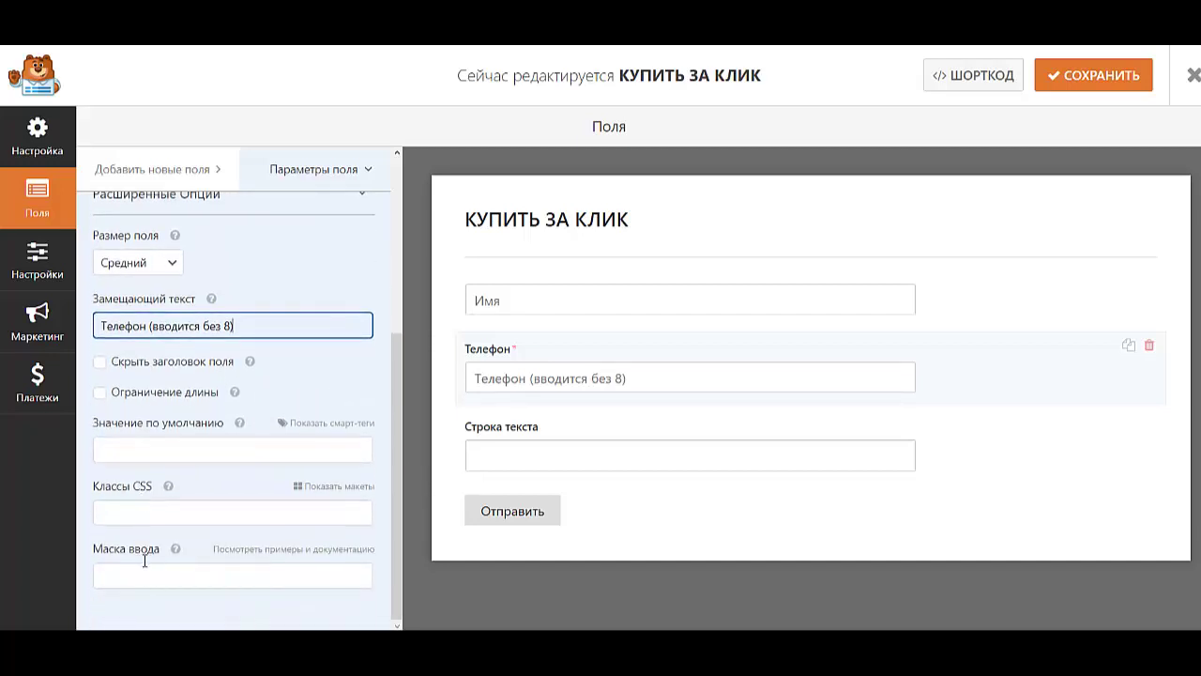
click(144, 576)
click(160, 512)
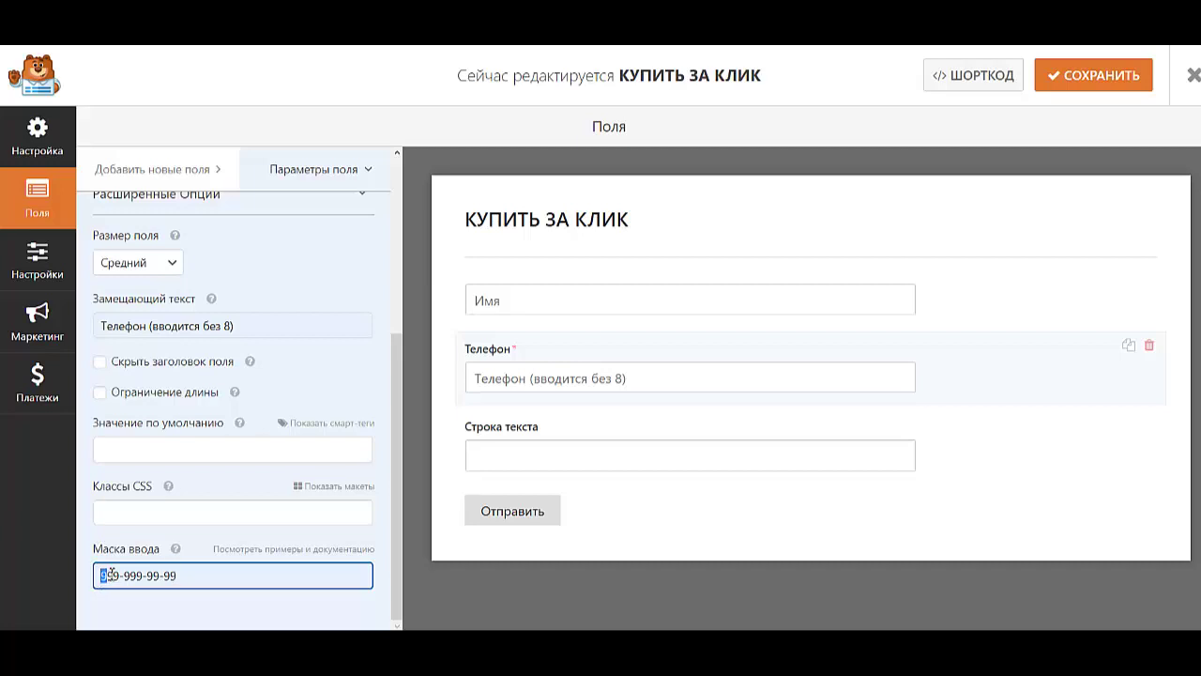
drag(124, 575, 139, 575)
click(98, 366)
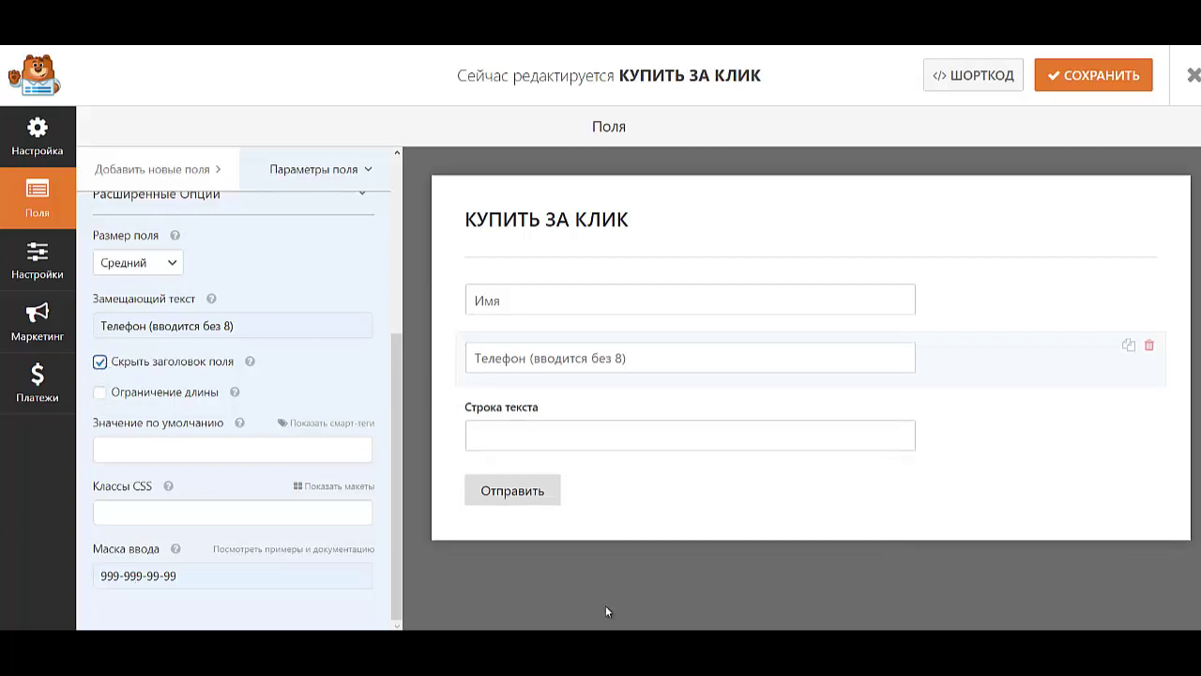
Change the title of the remaining "Строка текста" field to "Введите название товара..."
click(494, 414)
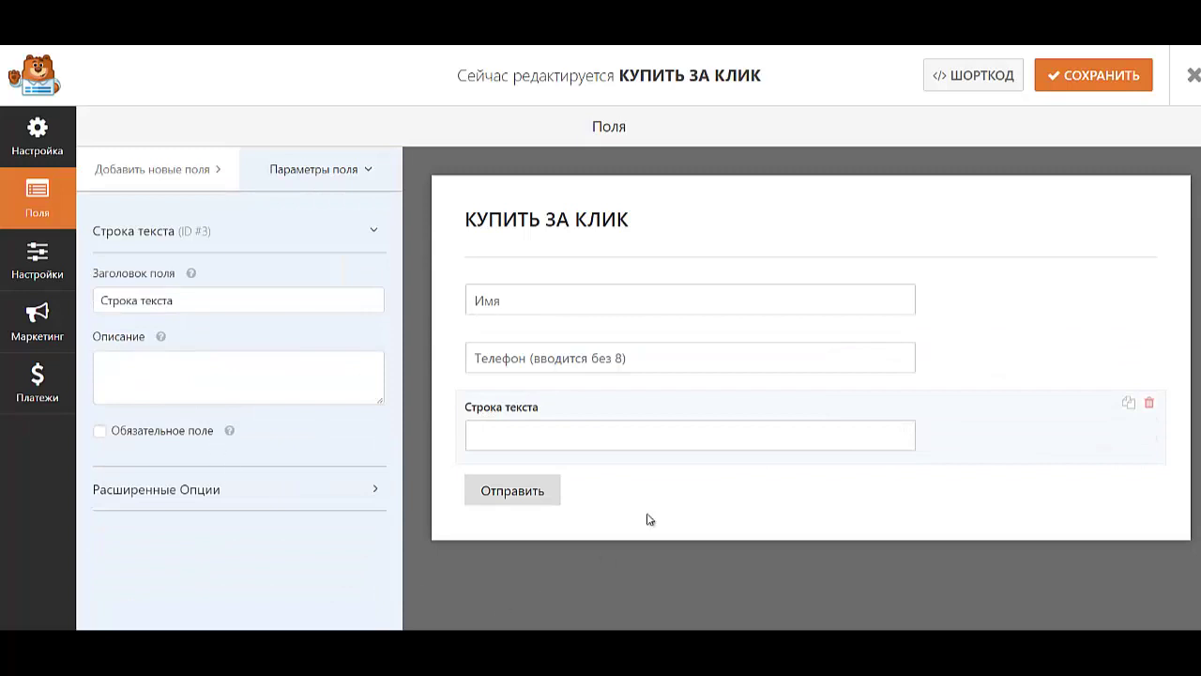
drag(233, 301, 66, 291)
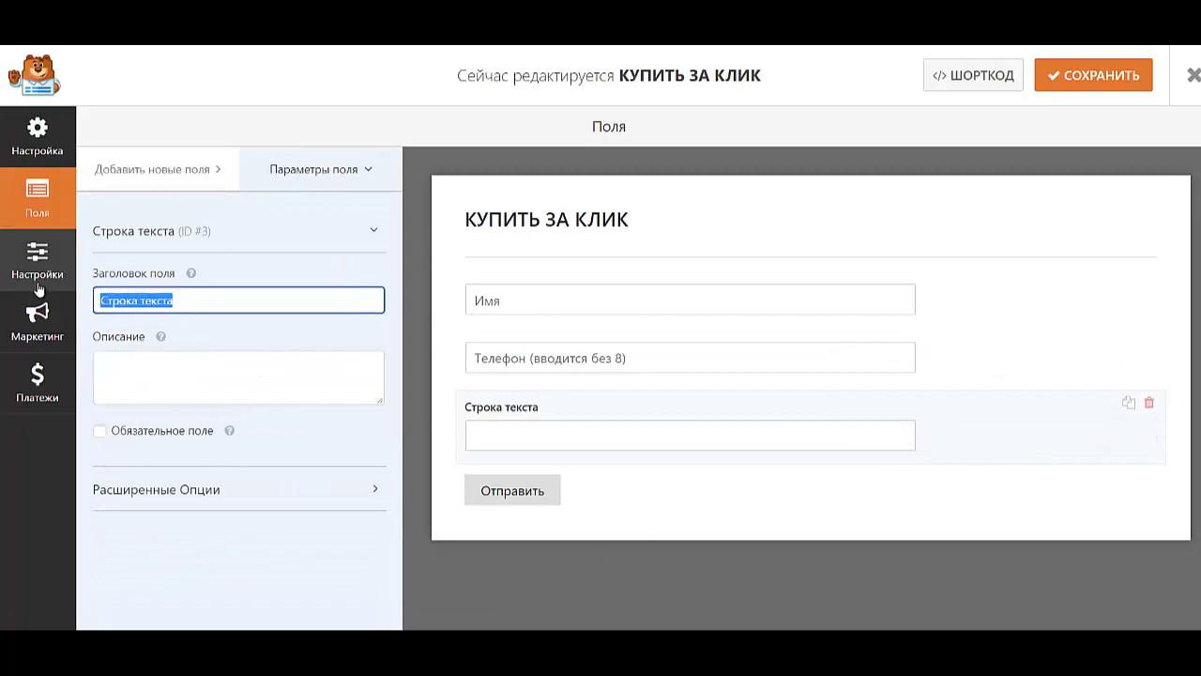
text(Введите название товара...)
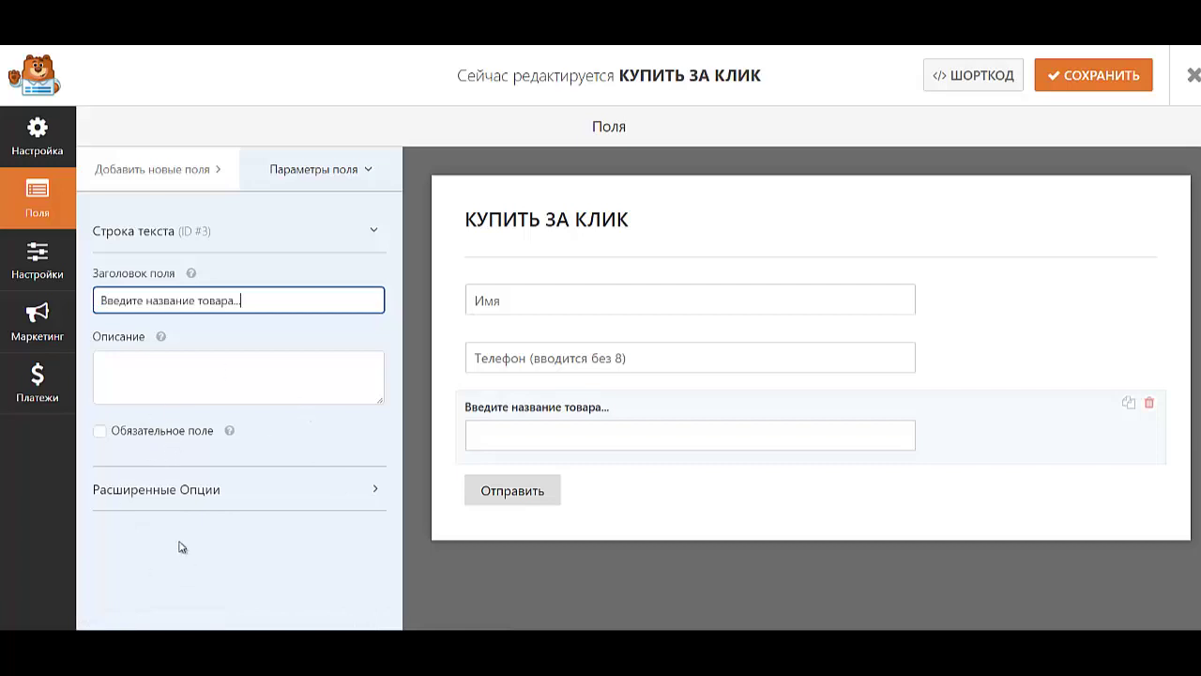
Set the product name field's placeholder text to "Введите название товара..." in its advanced options and hide its title
click(156, 492)
scroll(169, 516, down, 3)
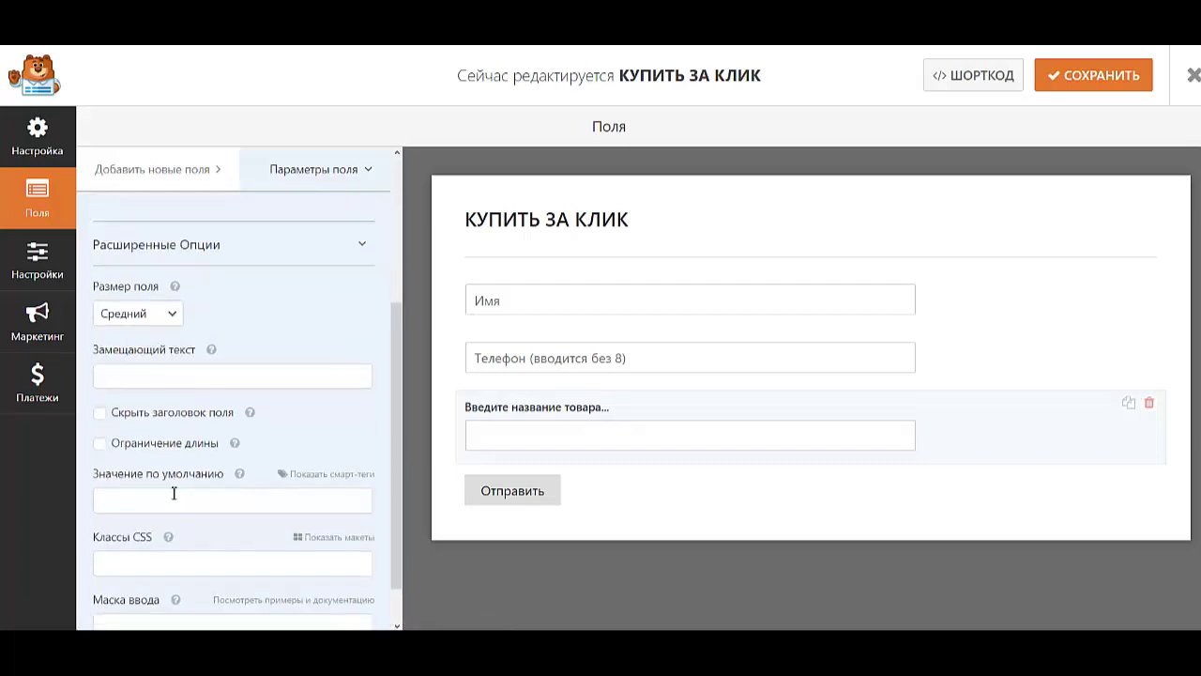
scroll(222, 370, up, 3)
triple_click(253, 293)
key(ctrl+c)
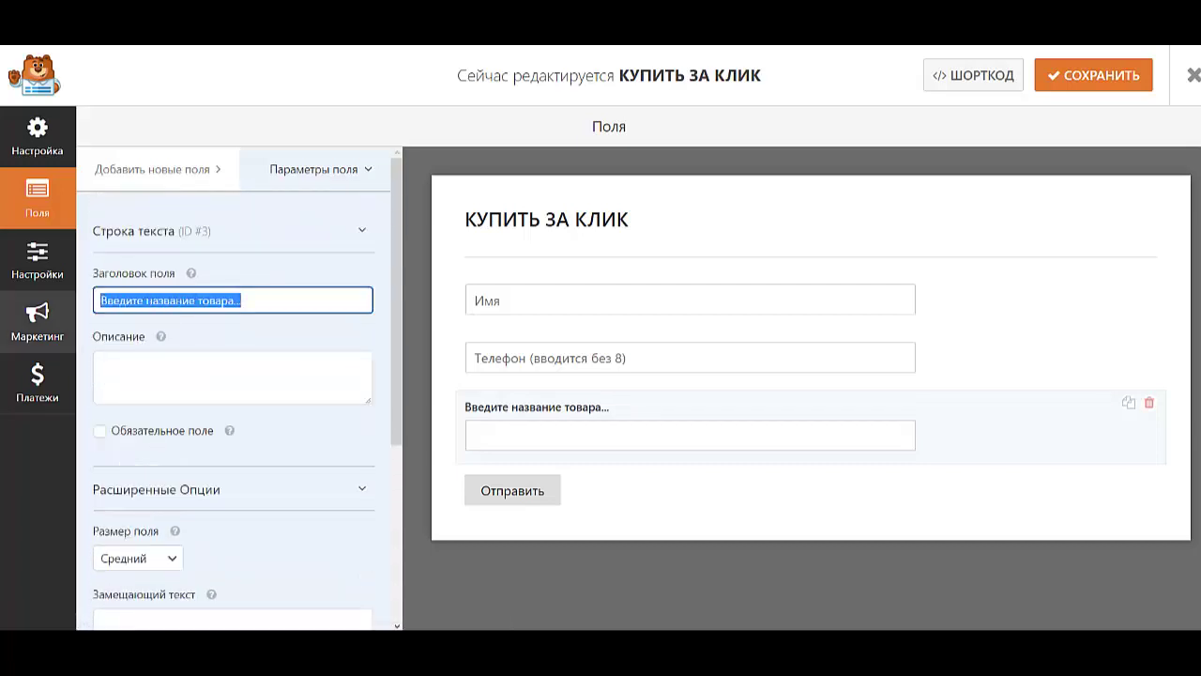
scroll(185, 482, down, 3)
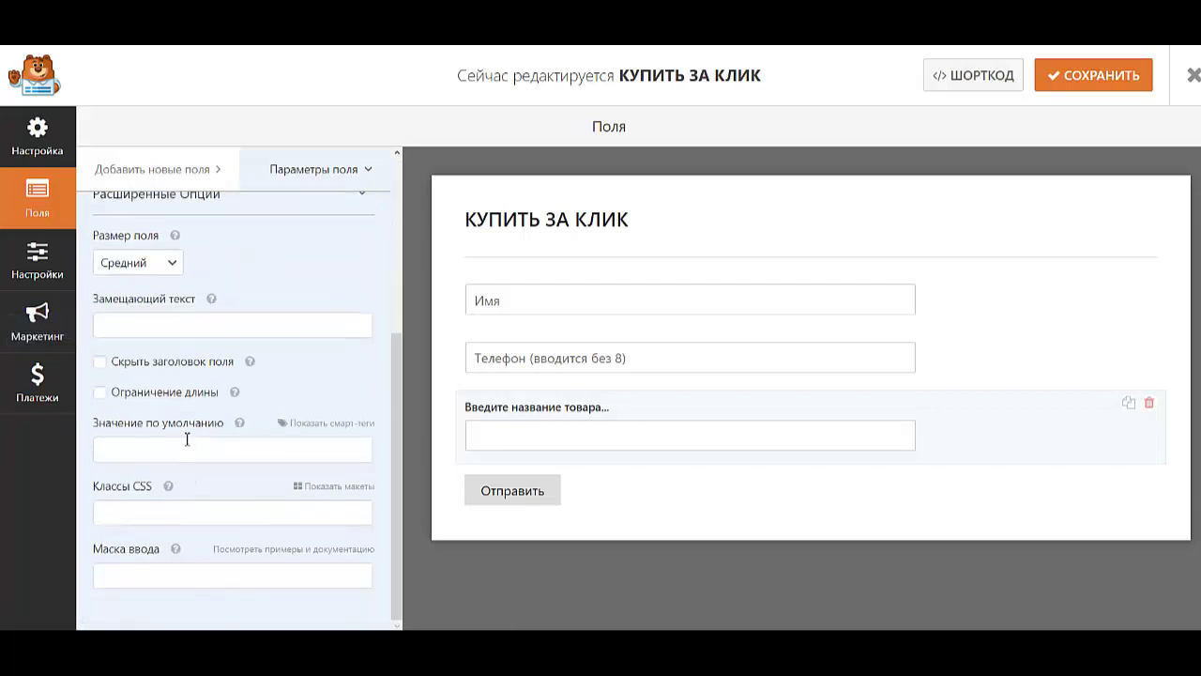
click(196, 329)
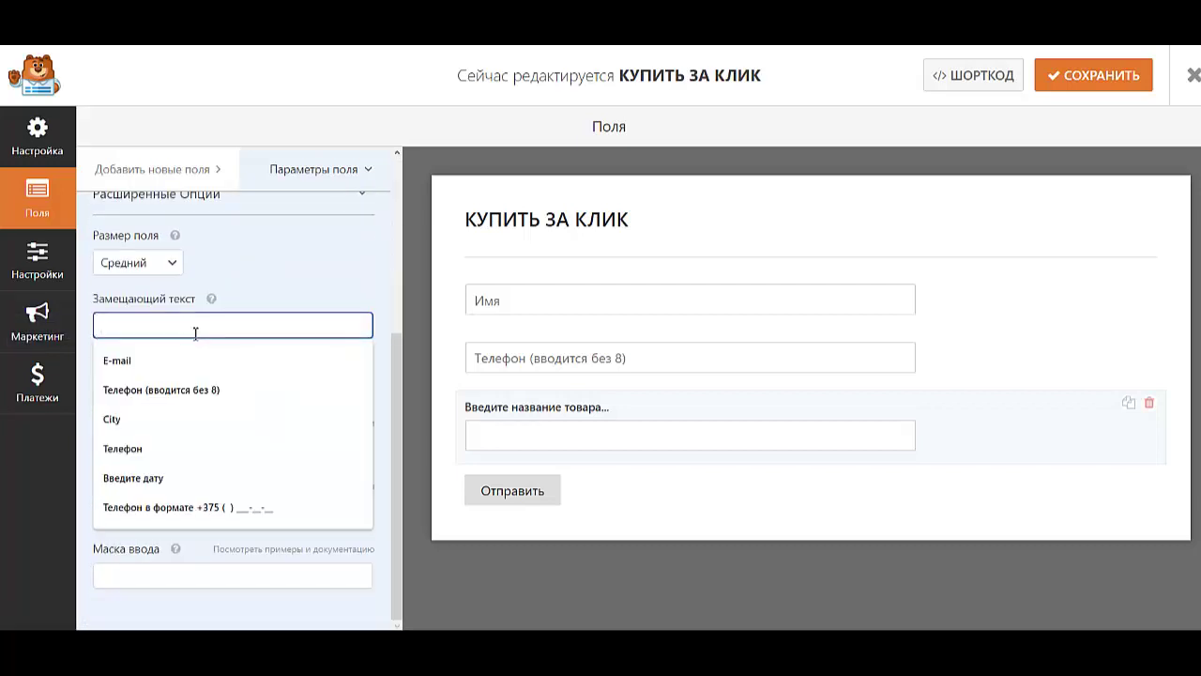
key(ctrl+v)
click(191, 361)
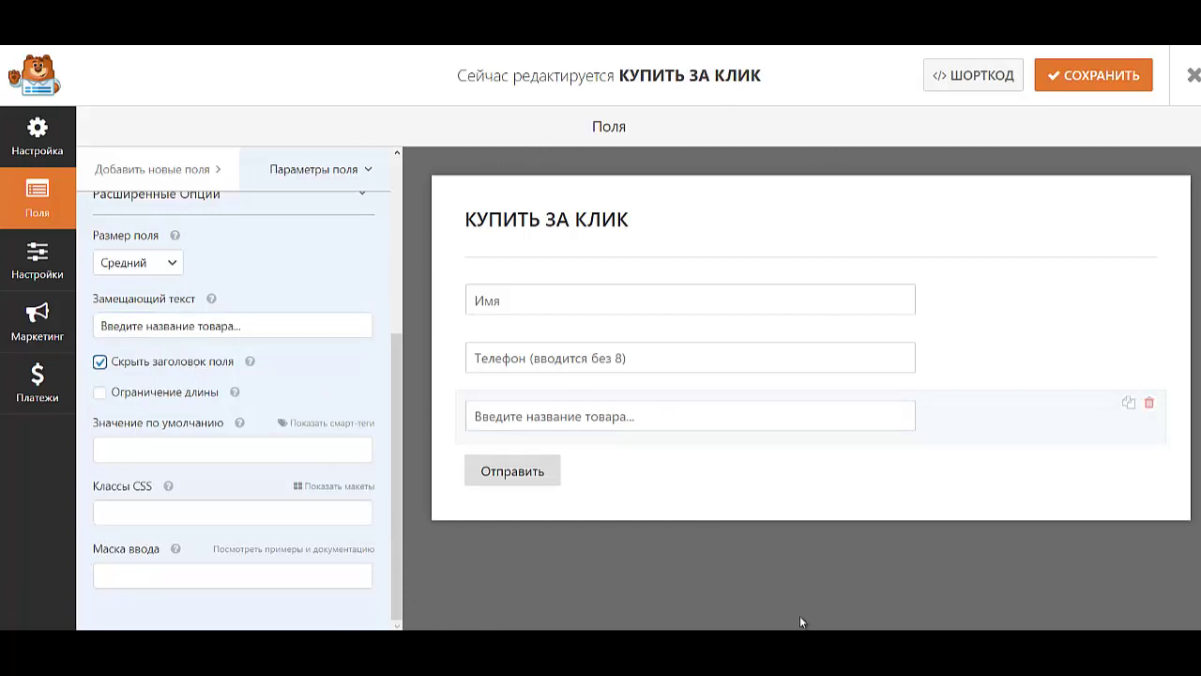
Set the submit button's CSS class to button_forma2 in the form's general settings
click(25, 273)
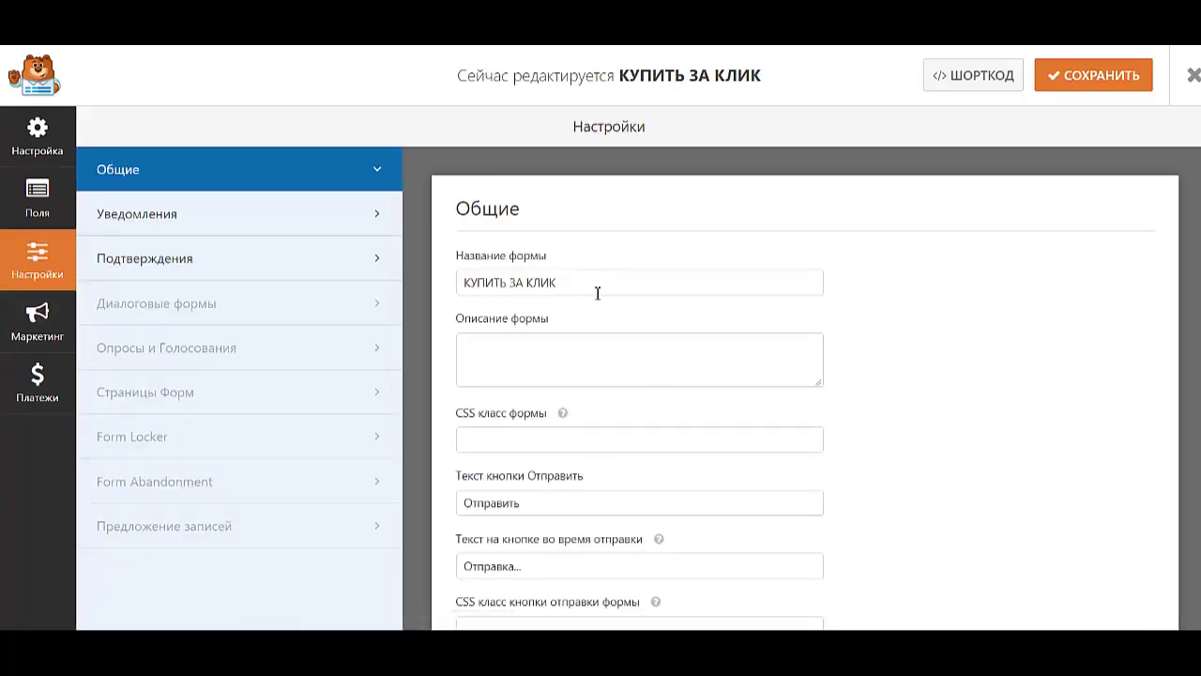
scroll(584, 535, down, 2)
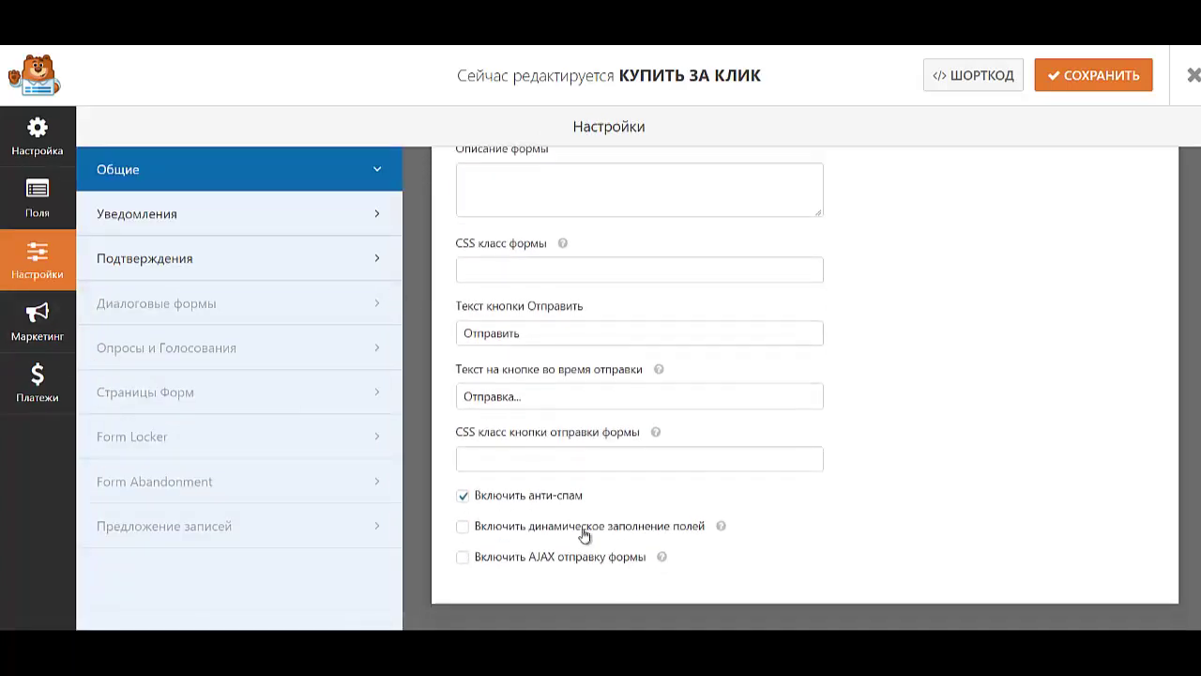
click(505, 460)
text(button_forma2)
click(527, 521)
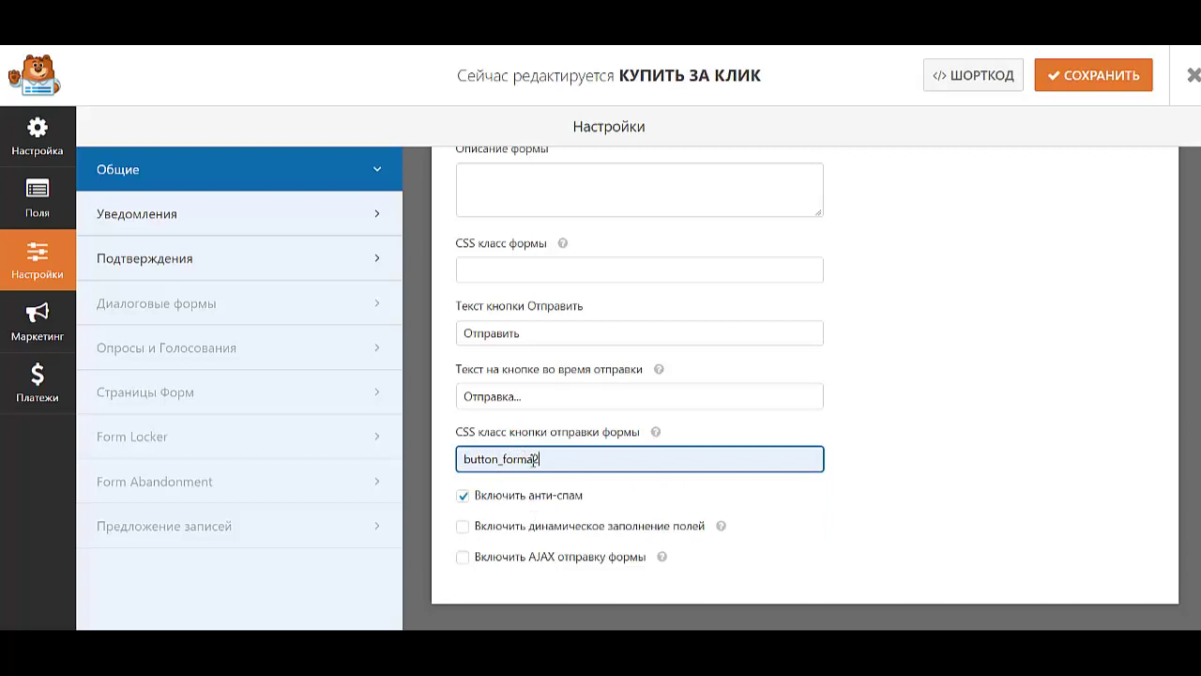
Replace the submit button's CSS class with button_forma
drag(570, 456, 348, 443)
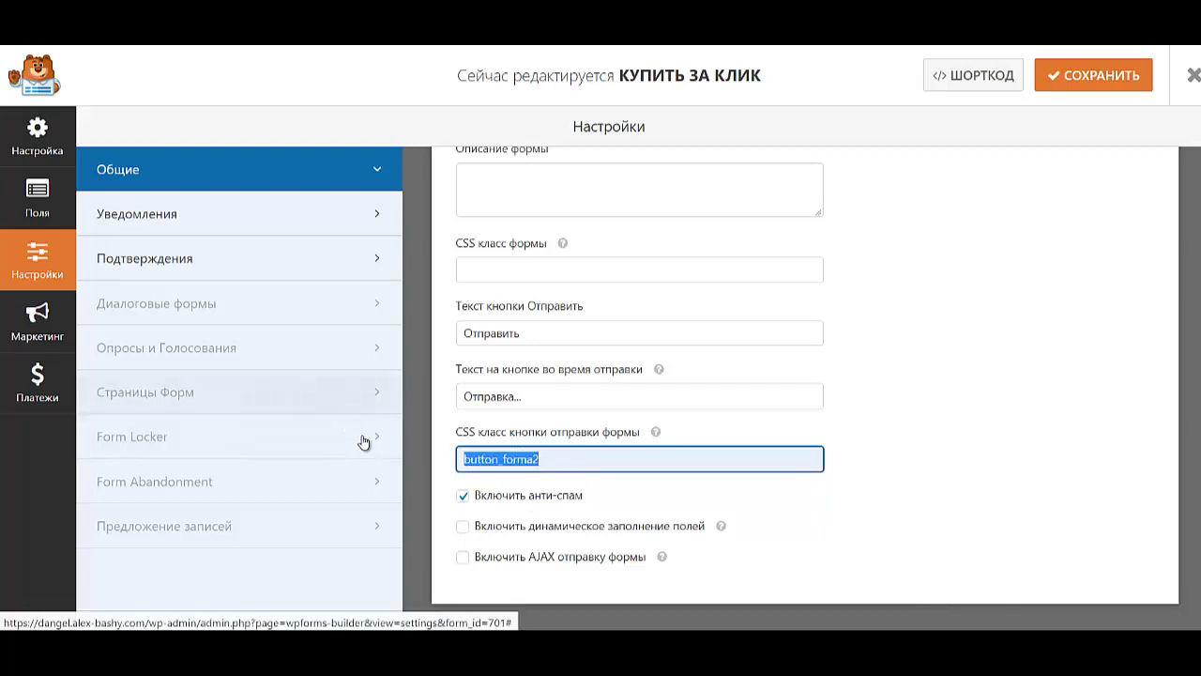
key(BackSpace)
click(460, 466)
click(479, 494)
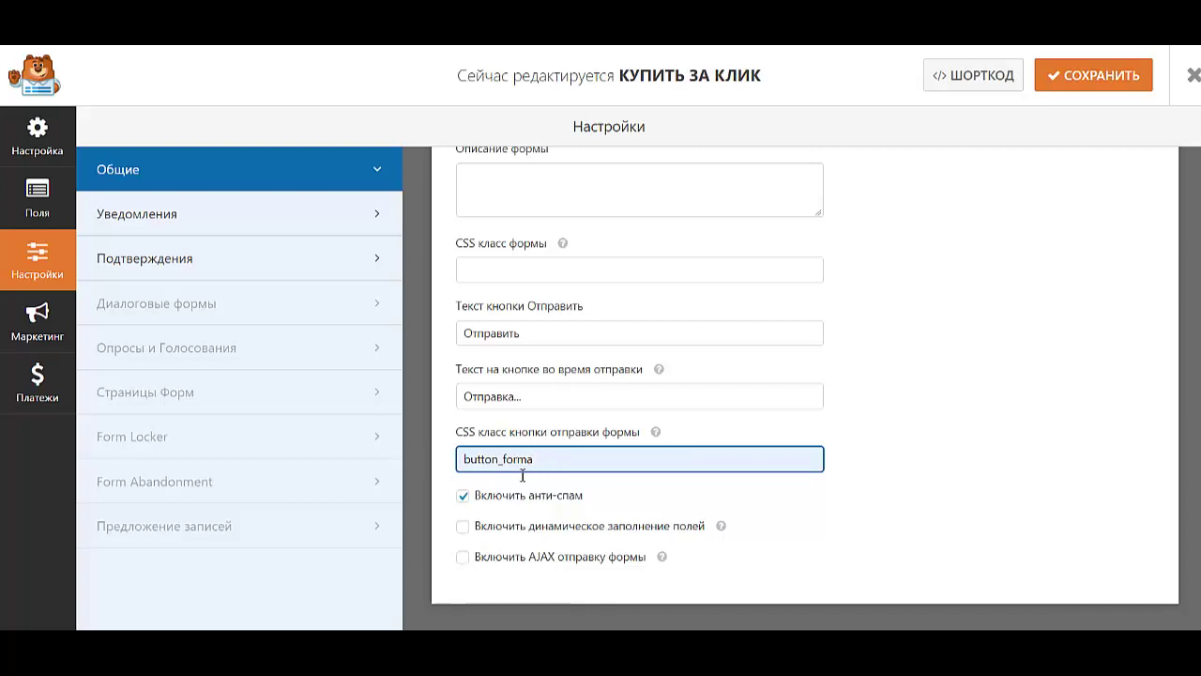
Shorten the default notification's email subject to "КУПИТЬ ЗА КЛИК"
click(138, 216)
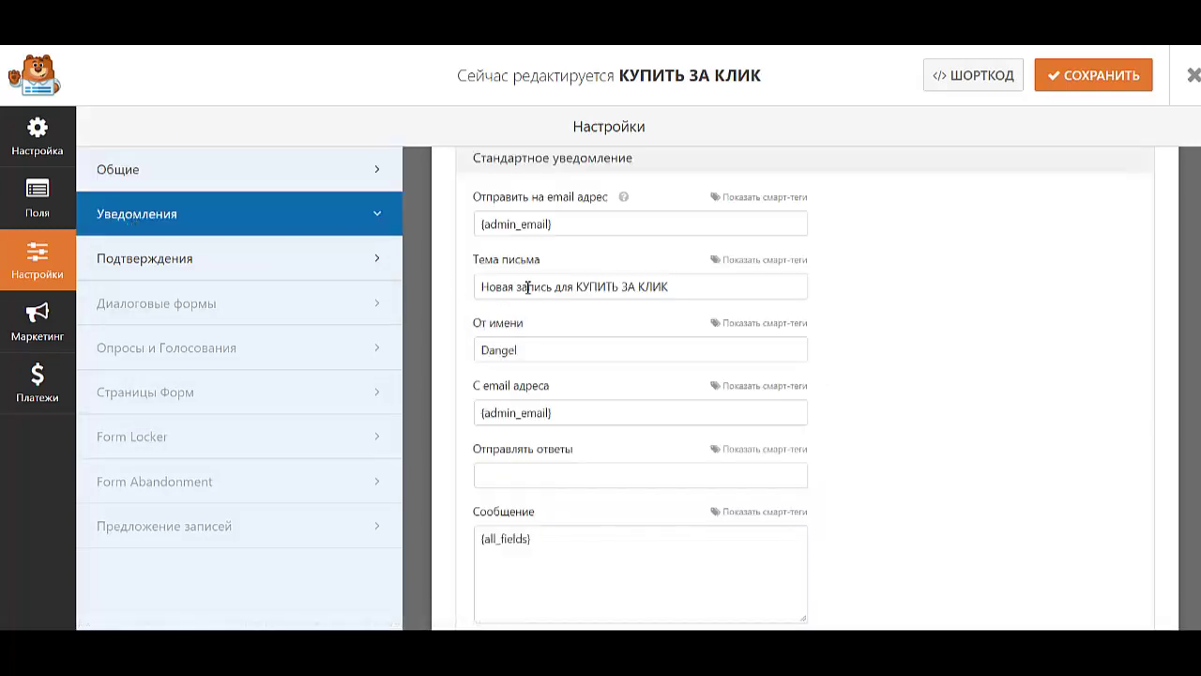
drag(580, 286, 429, 294)
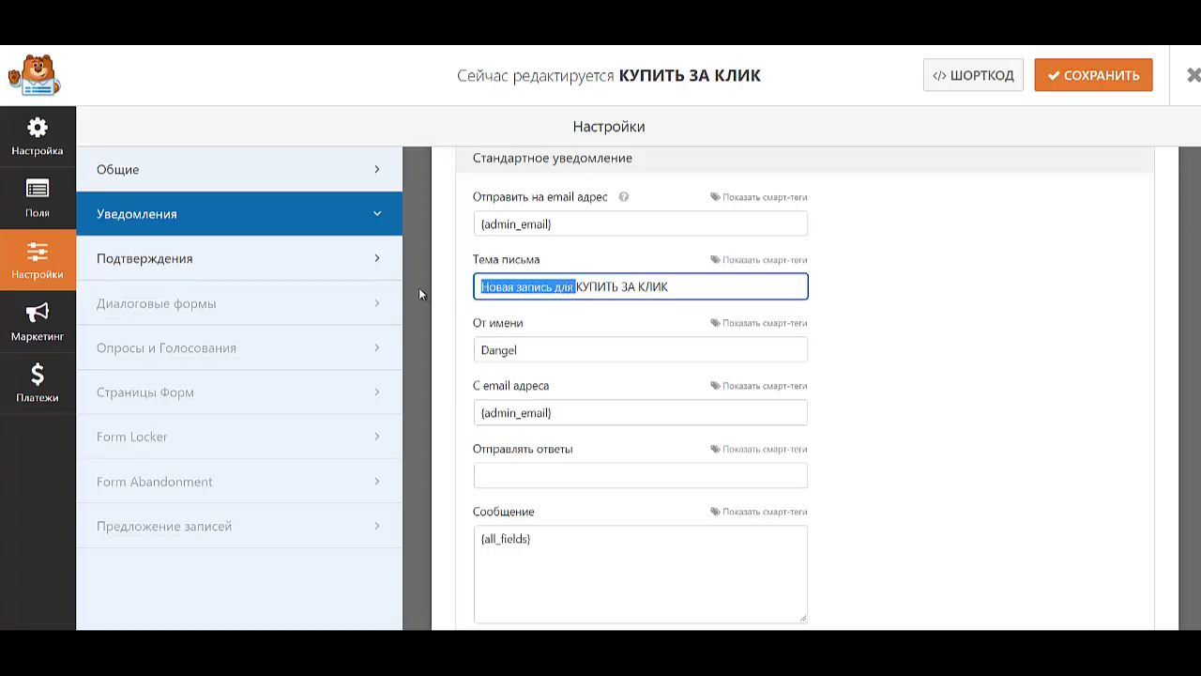
key(BackSpace)
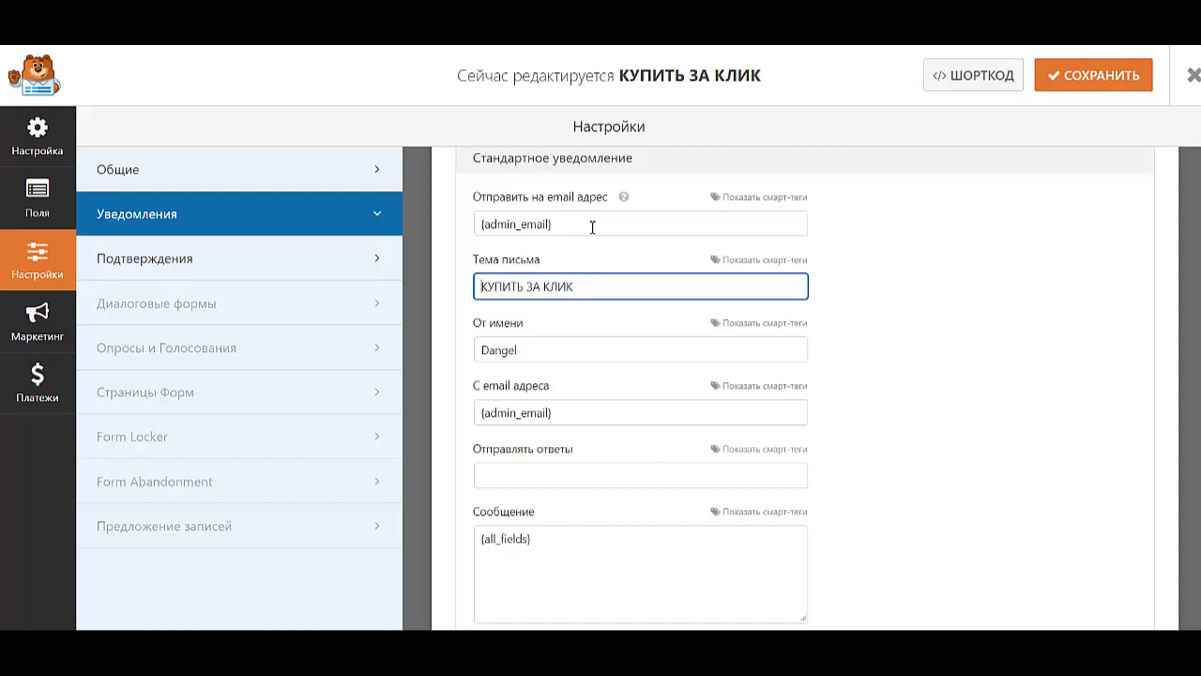
Review the recipient email address and the sender name of the default notification
drag(585, 222, 484, 227)
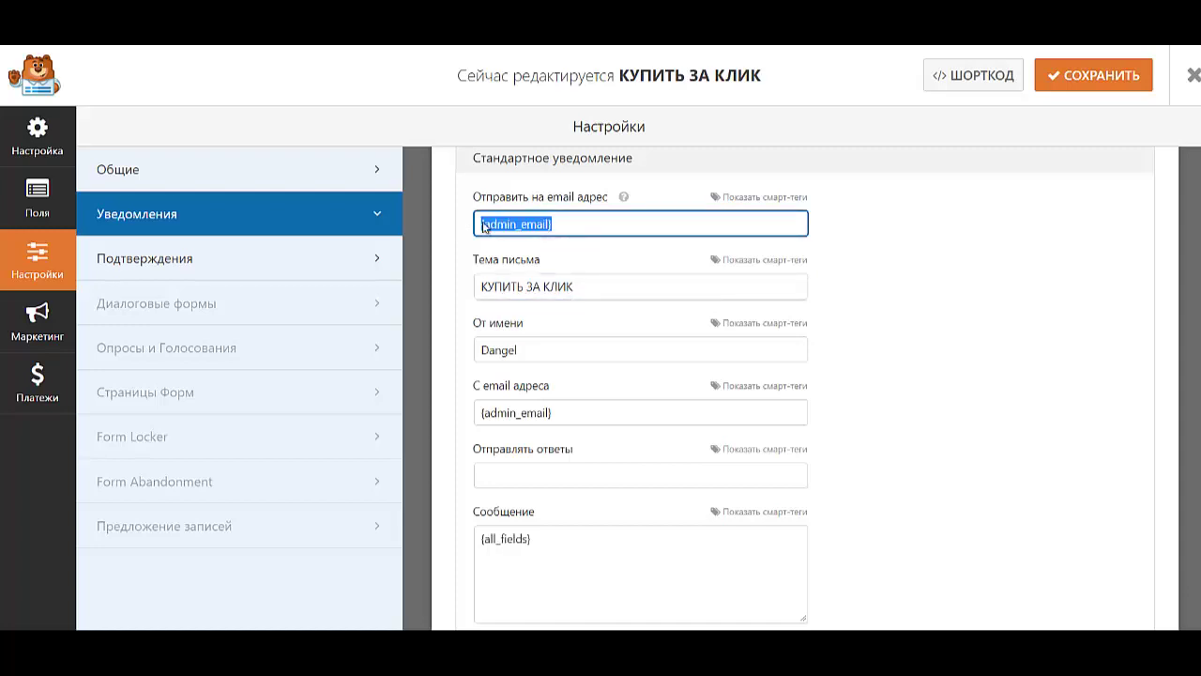
click(936, 228)
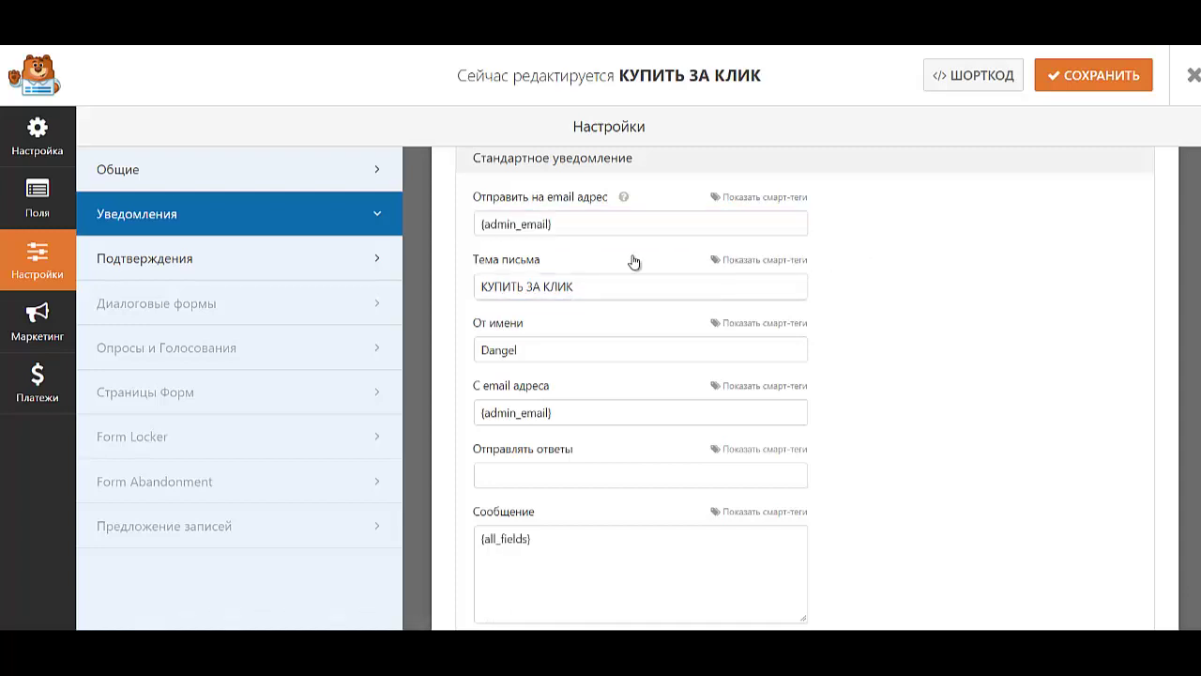
click(616, 226)
drag(607, 223, 482, 219)
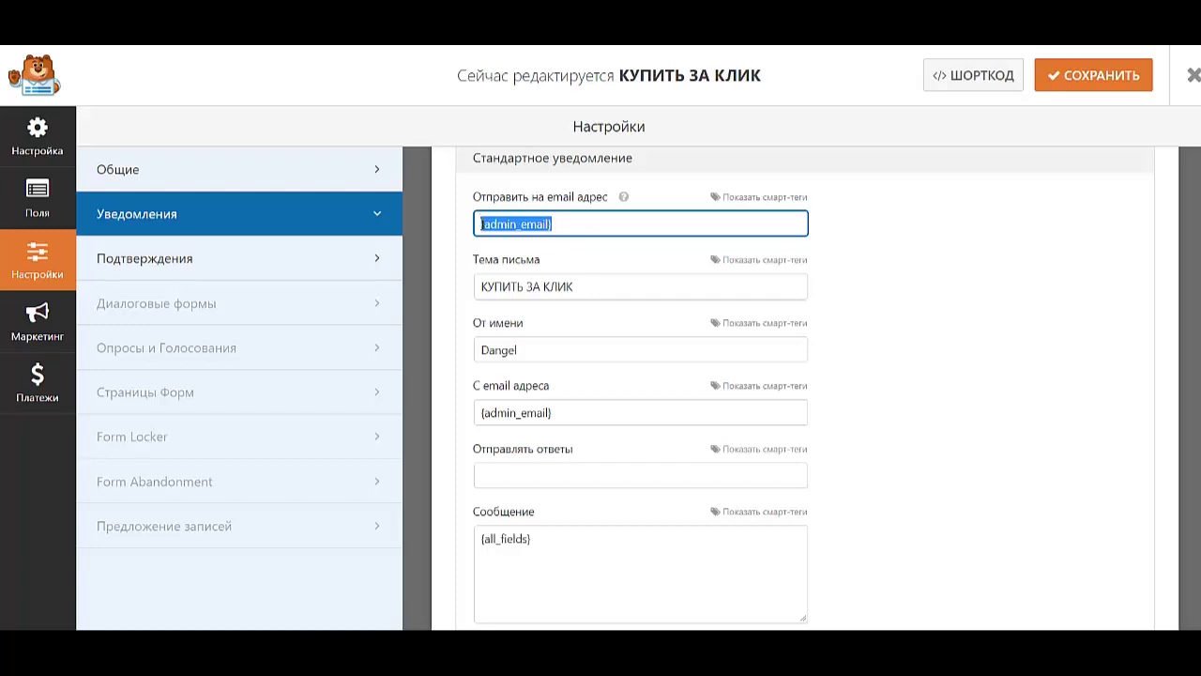
click(572, 349)
drag(571, 349, 469, 416)
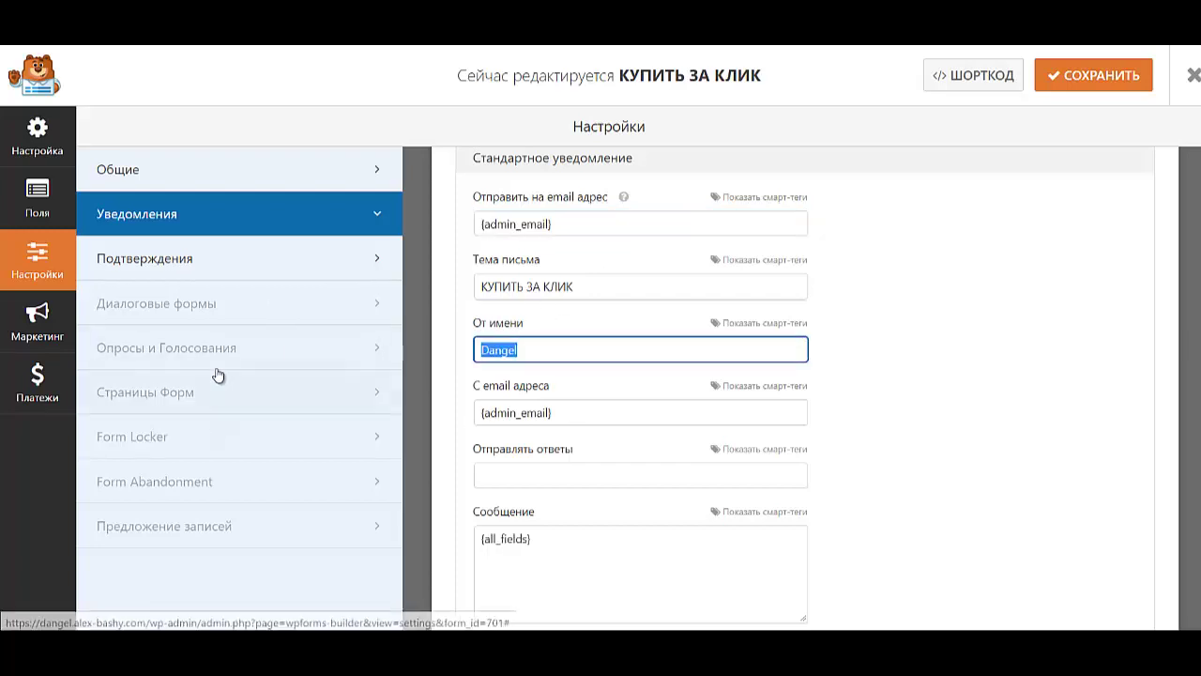
Try the "Показать страницу" and "Перенаправить на URL (редирект)" types for the default confirmation, and return its type to "Сообщение"
click(198, 270)
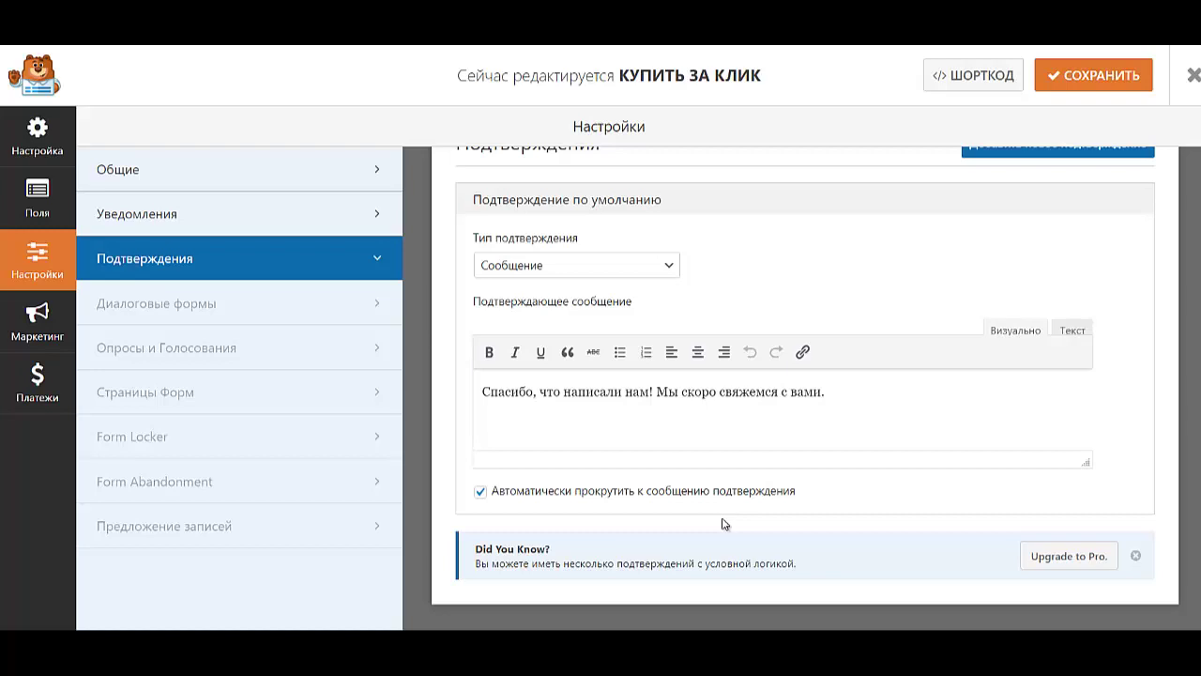
click(497, 268)
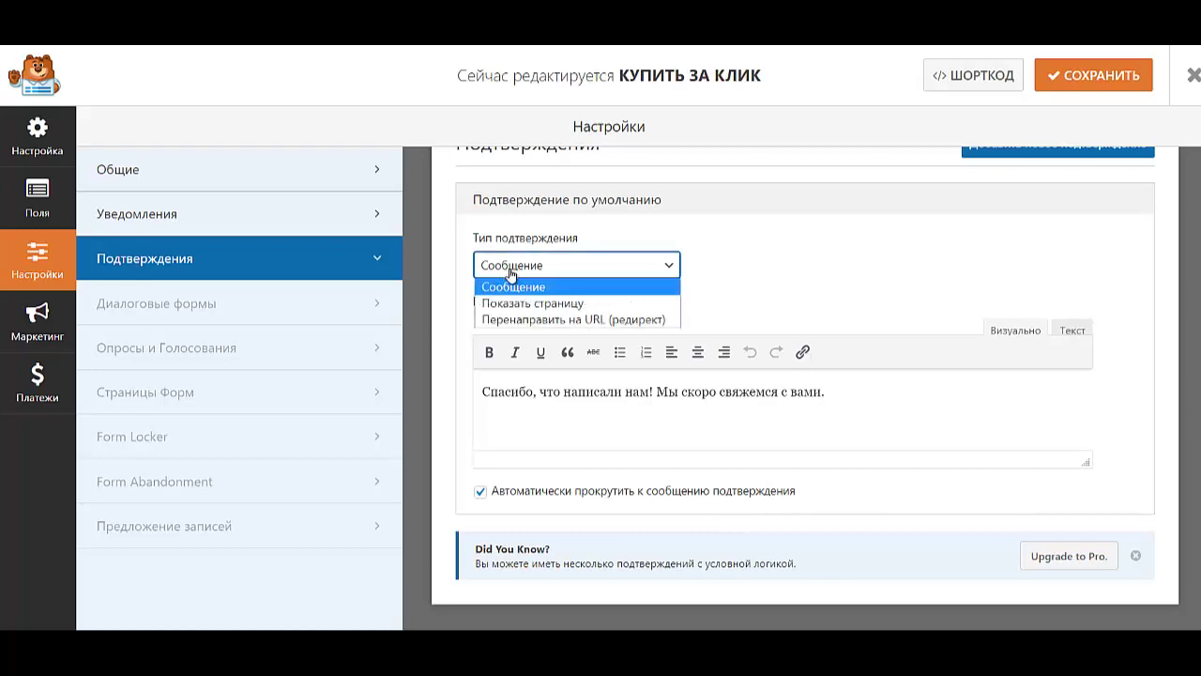
click(541, 303)
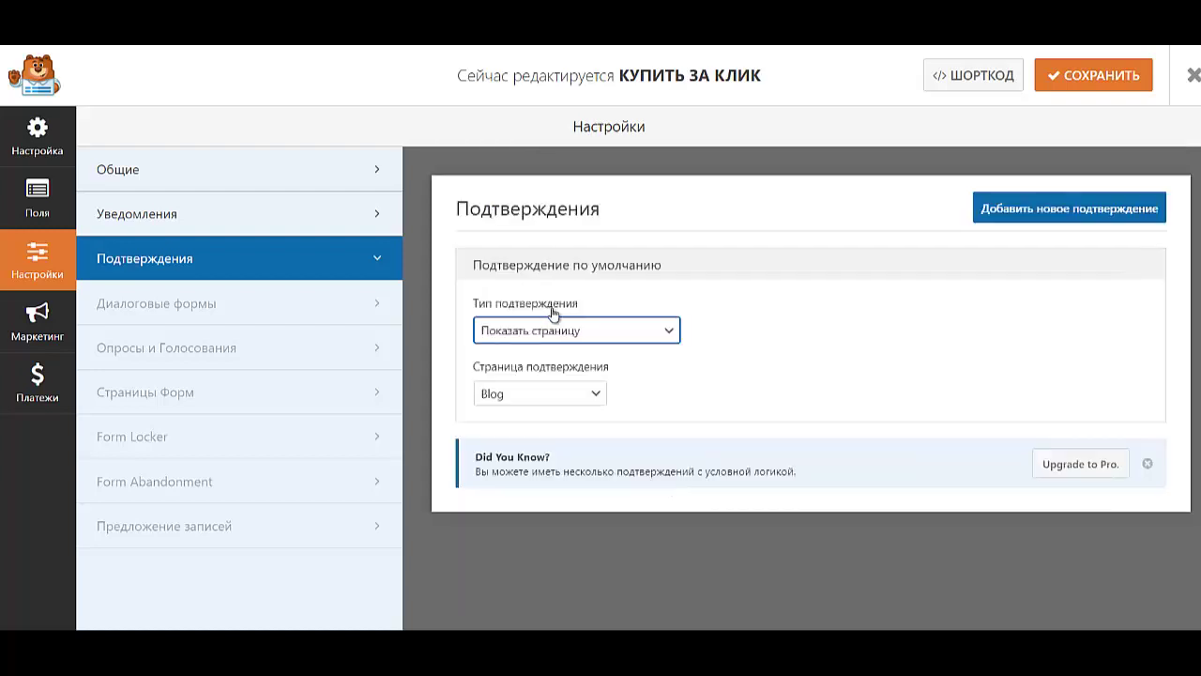
click(568, 336)
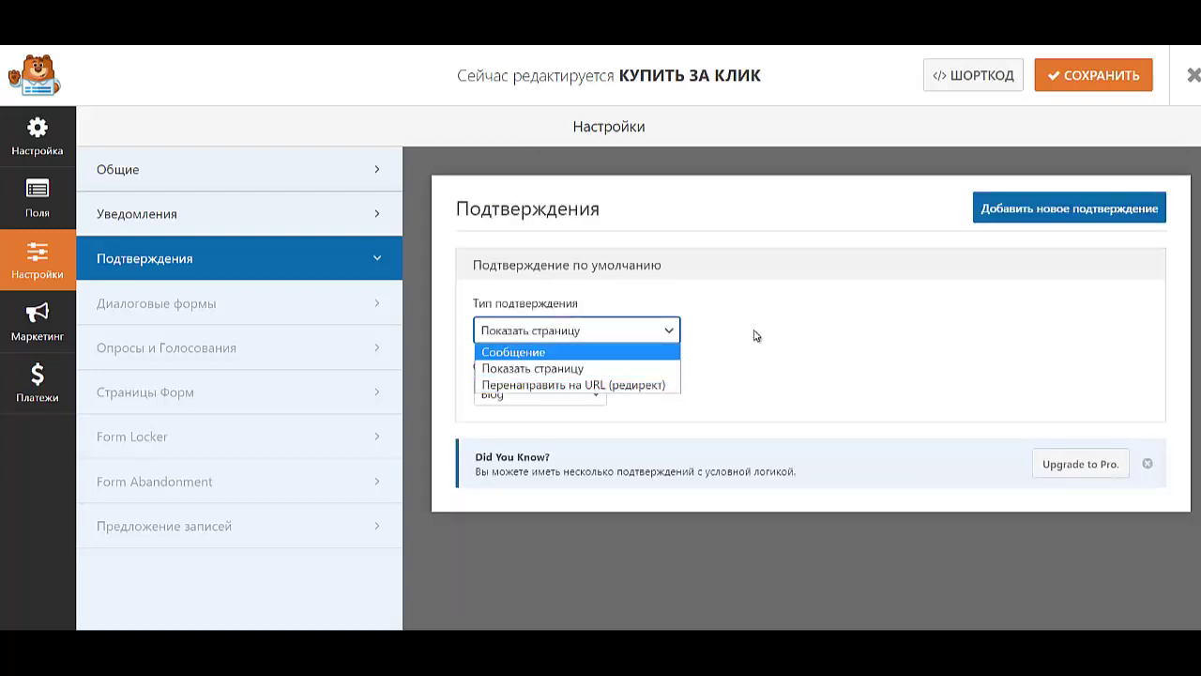
click(756, 335)
click(550, 394)
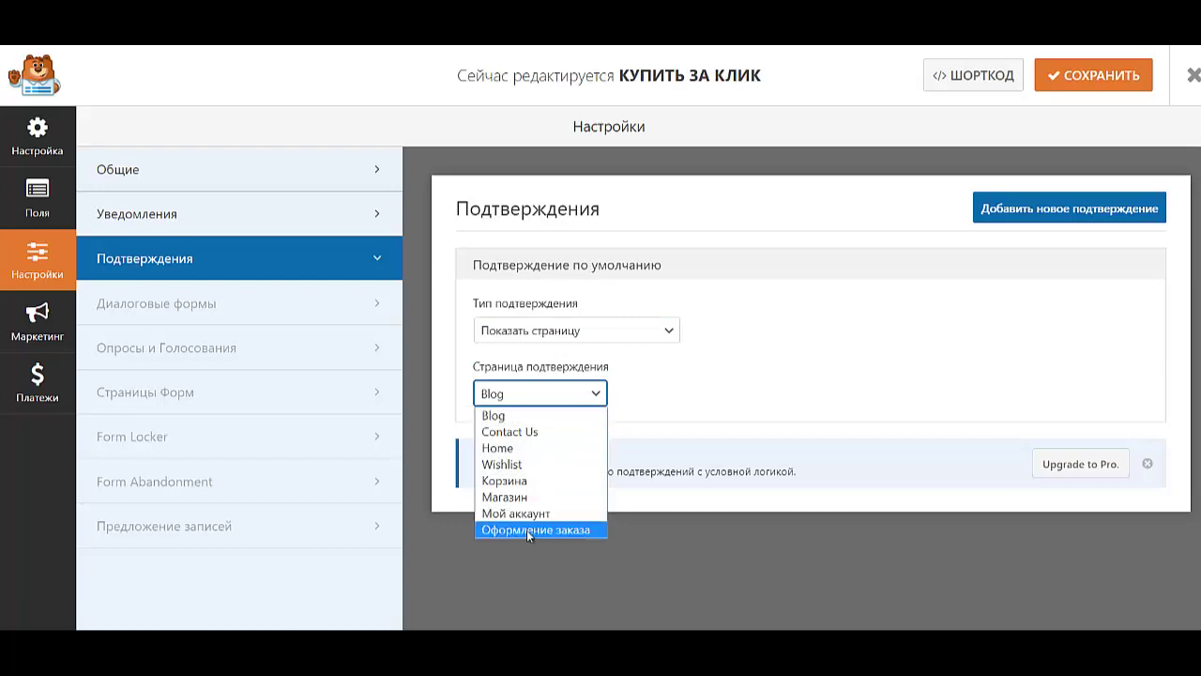
click(711, 411)
click(573, 329)
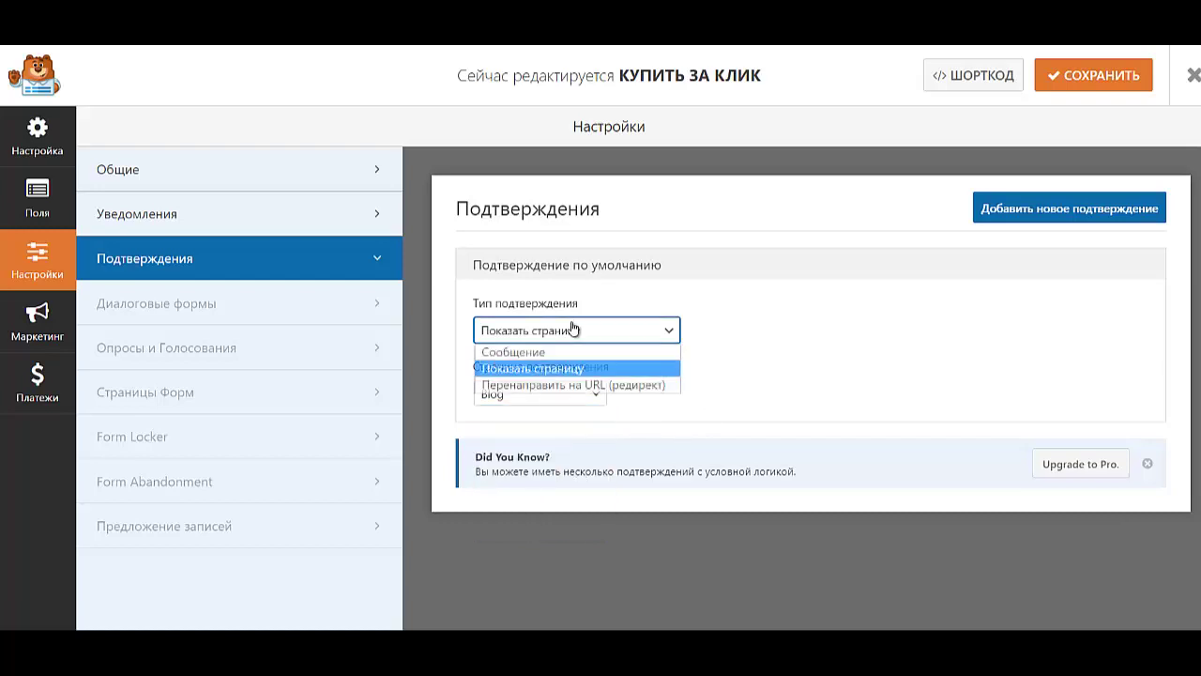
click(572, 384)
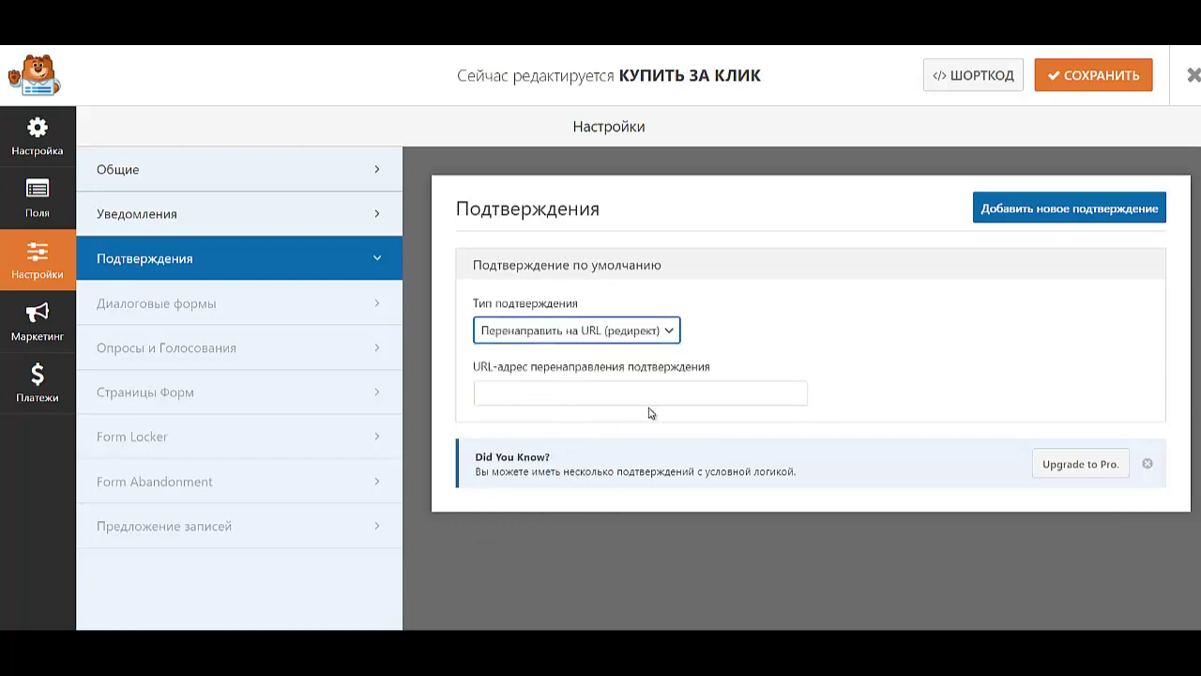
click(597, 336)
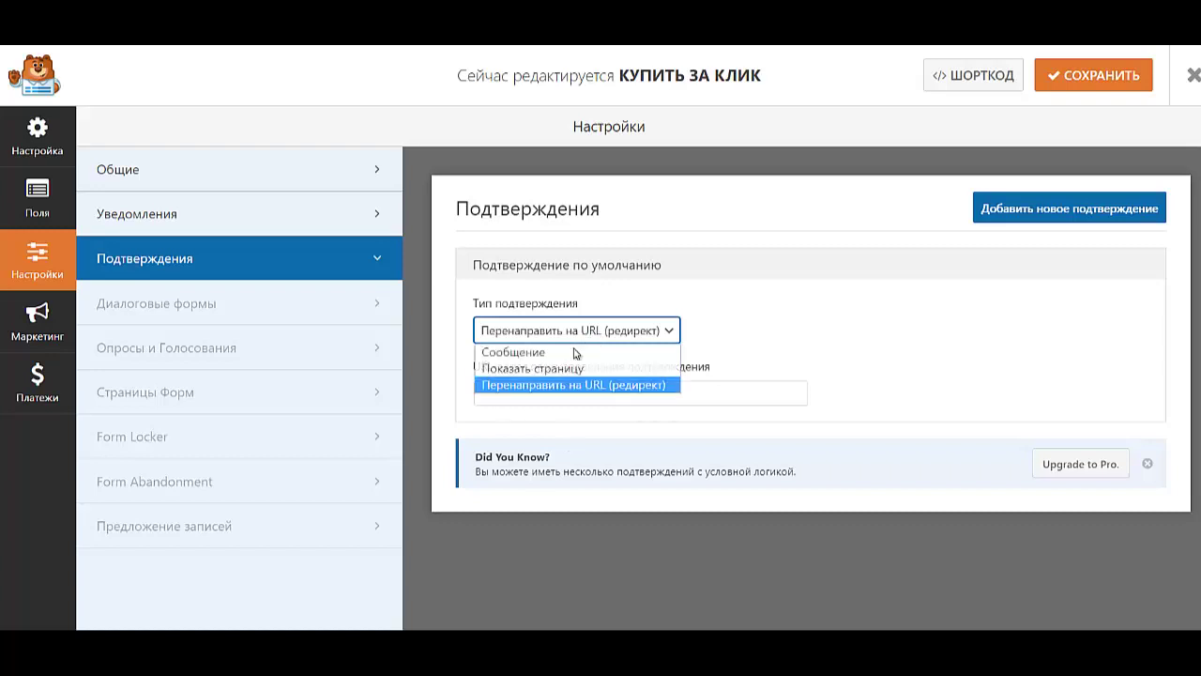
click(542, 353)
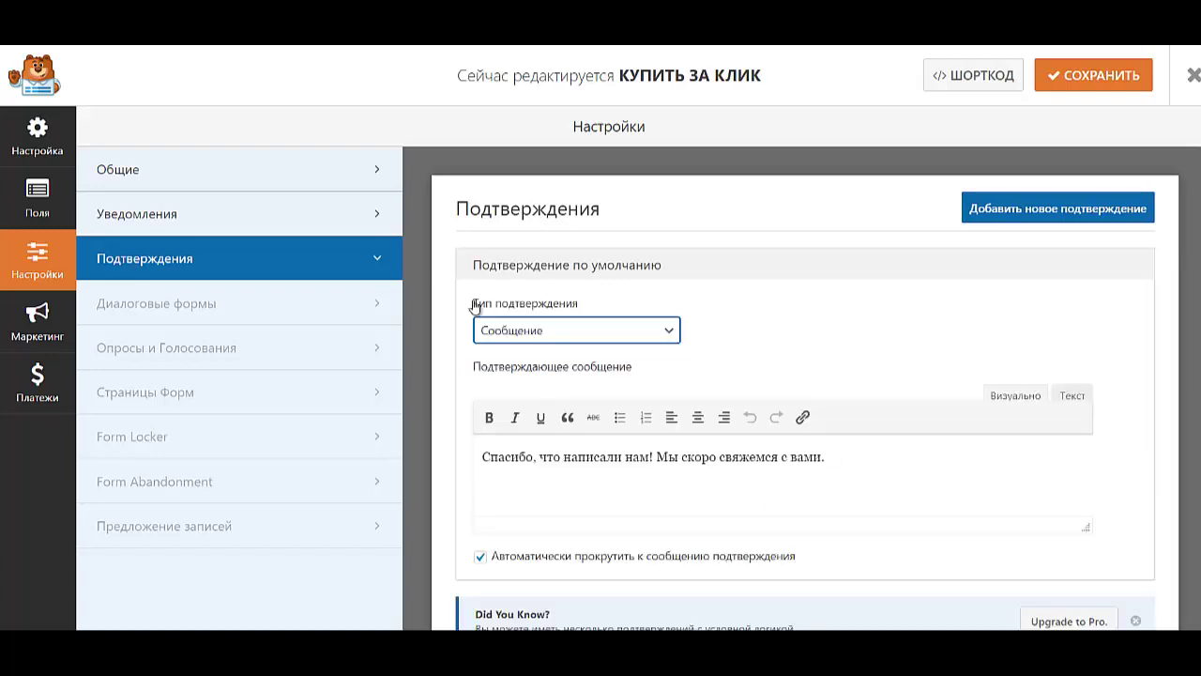
Make the entire confirmation message bold and centre it
drag(836, 458, 246, 442)
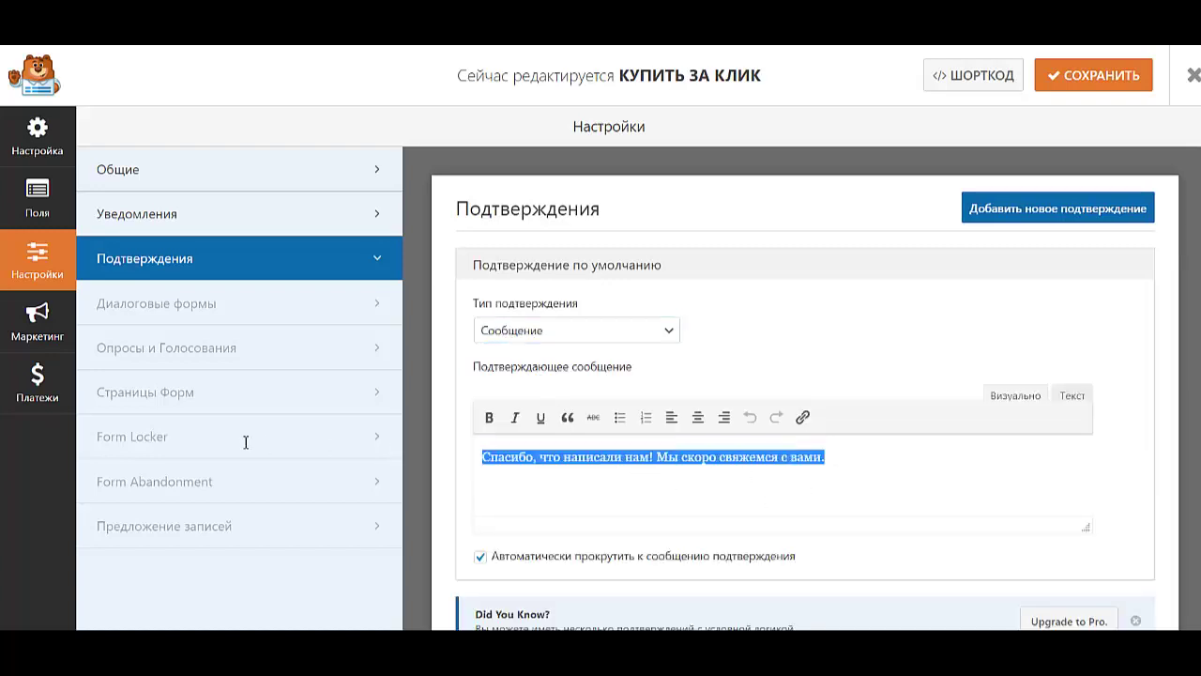
click(489, 416)
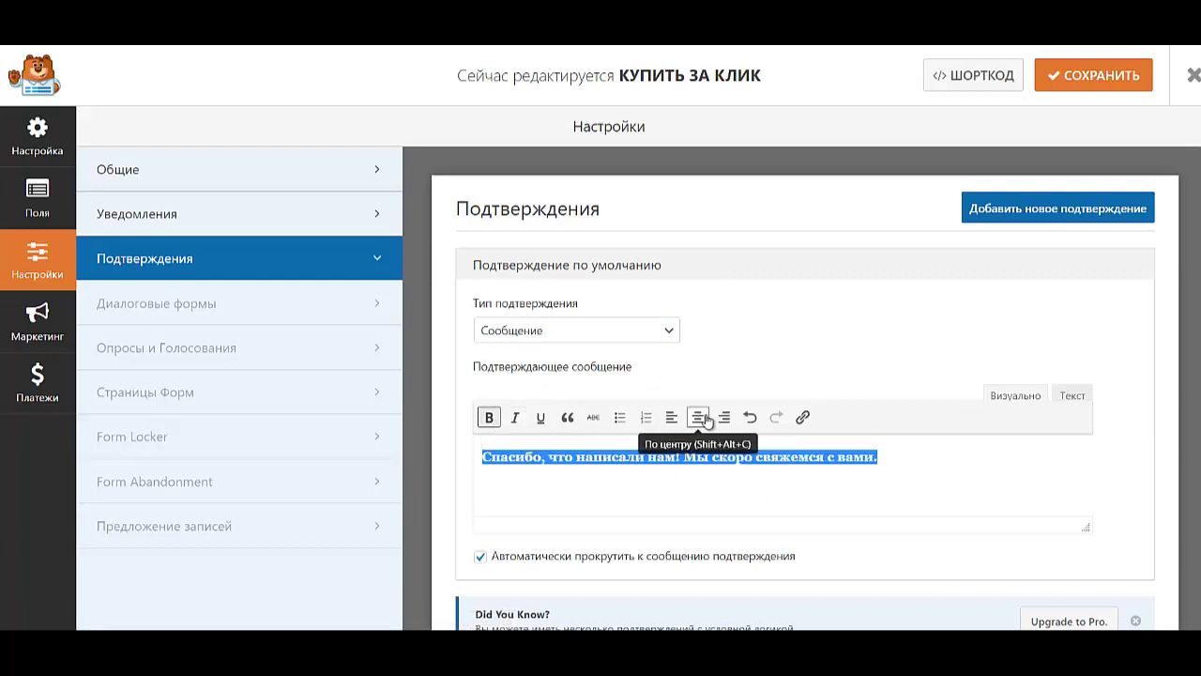
click(702, 418)
End the confirmation message with an exclamation mark and capitalise its last word as "Вами"
click(819, 501)
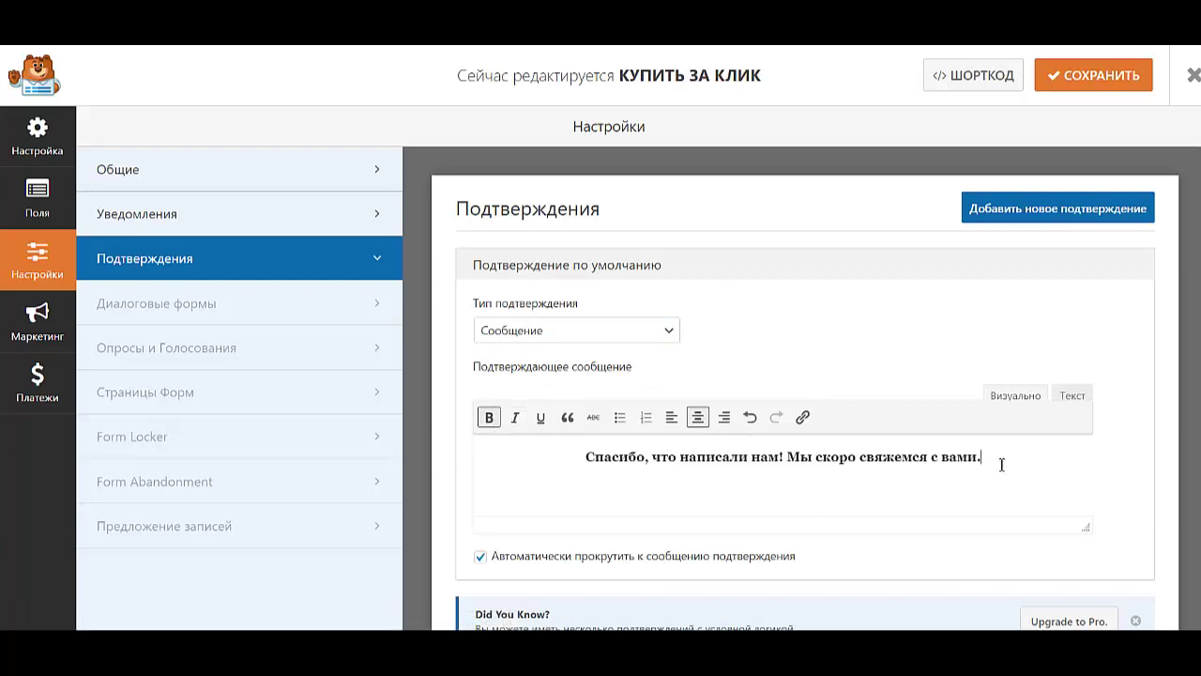
key(BackSpace)
text(!)
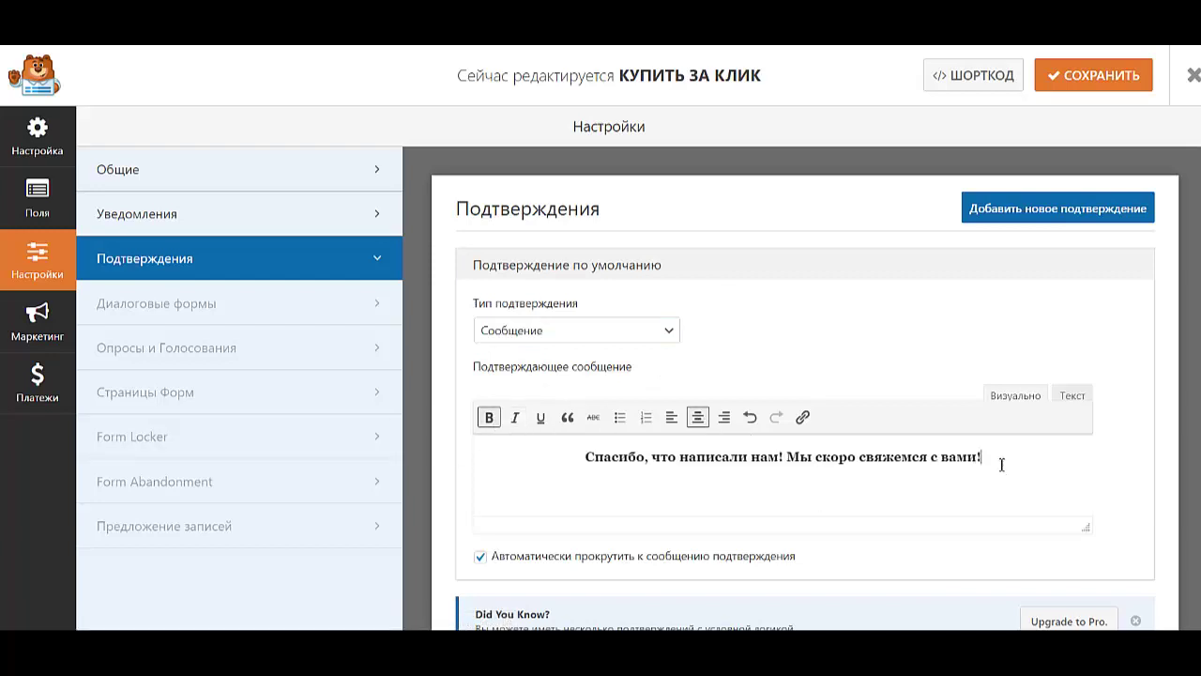
click(941, 454)
key(BackSpace)
text(В)
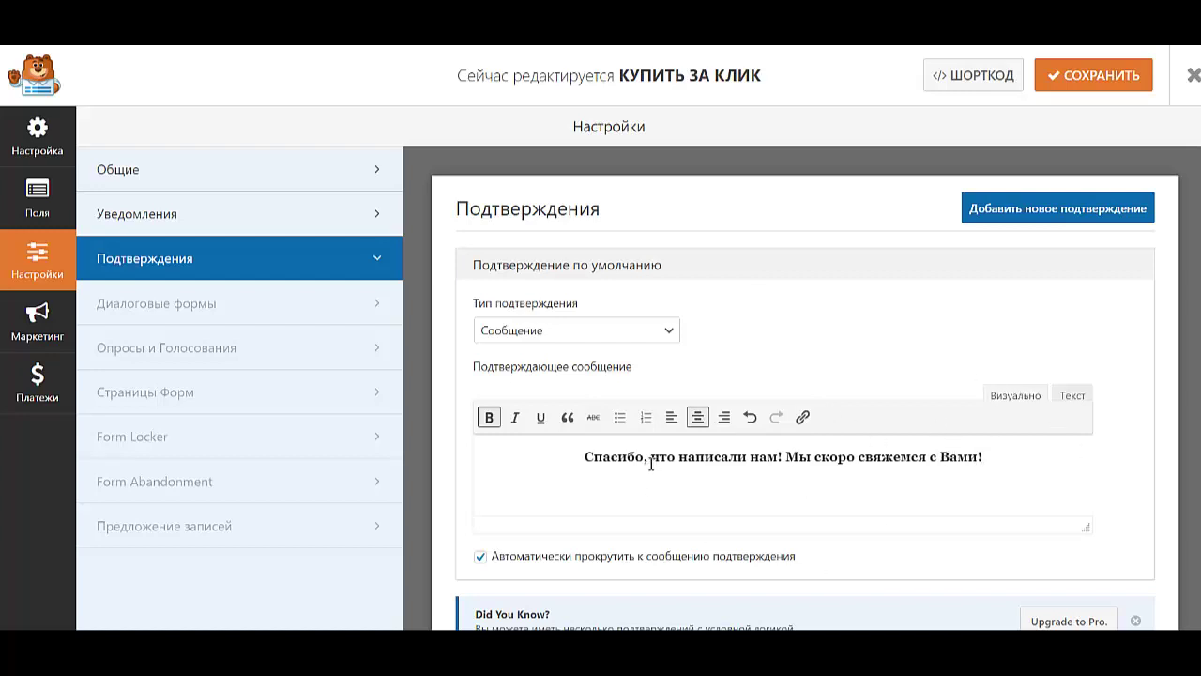
Replace ", что написали нам" in the confirmation message with "за Ваш заказ", keeping a space after "Спасибо"
drag(649, 462, 783, 463)
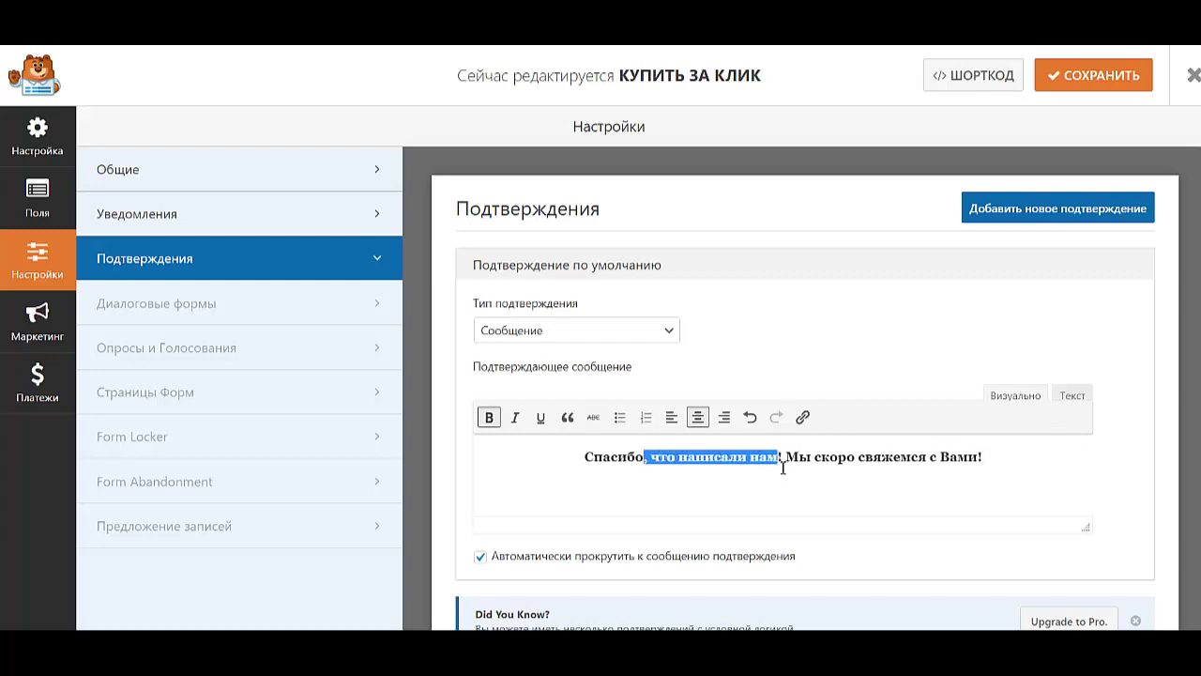
text(за Ваш)
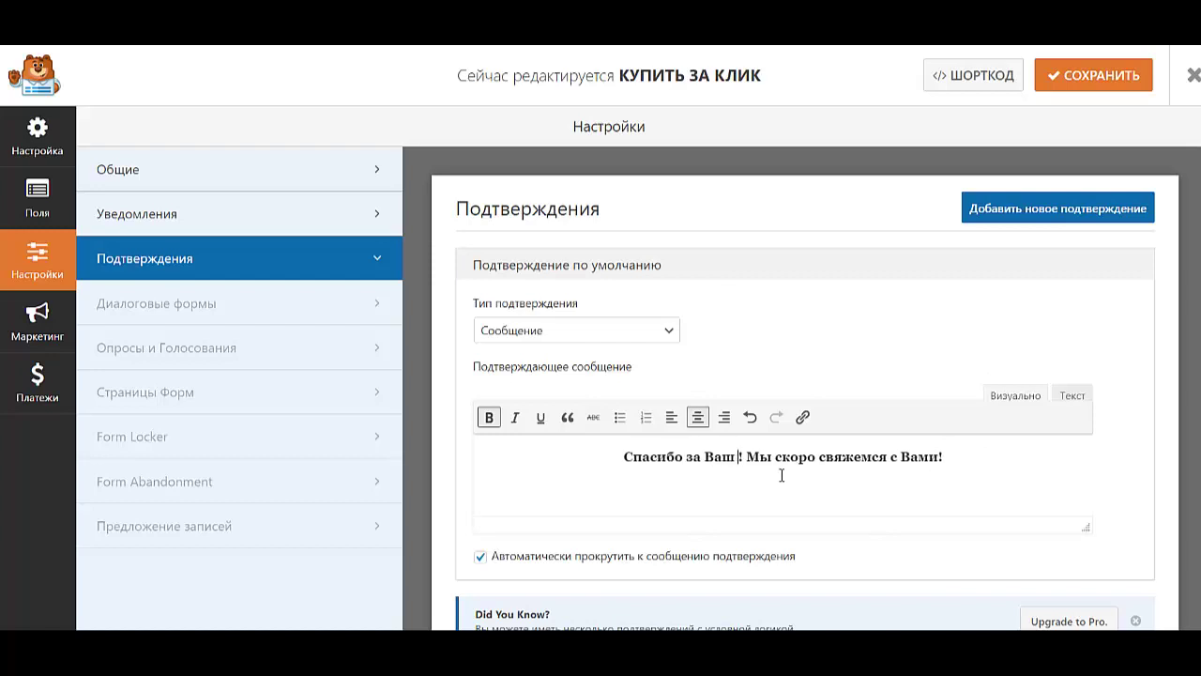
text( заказ)
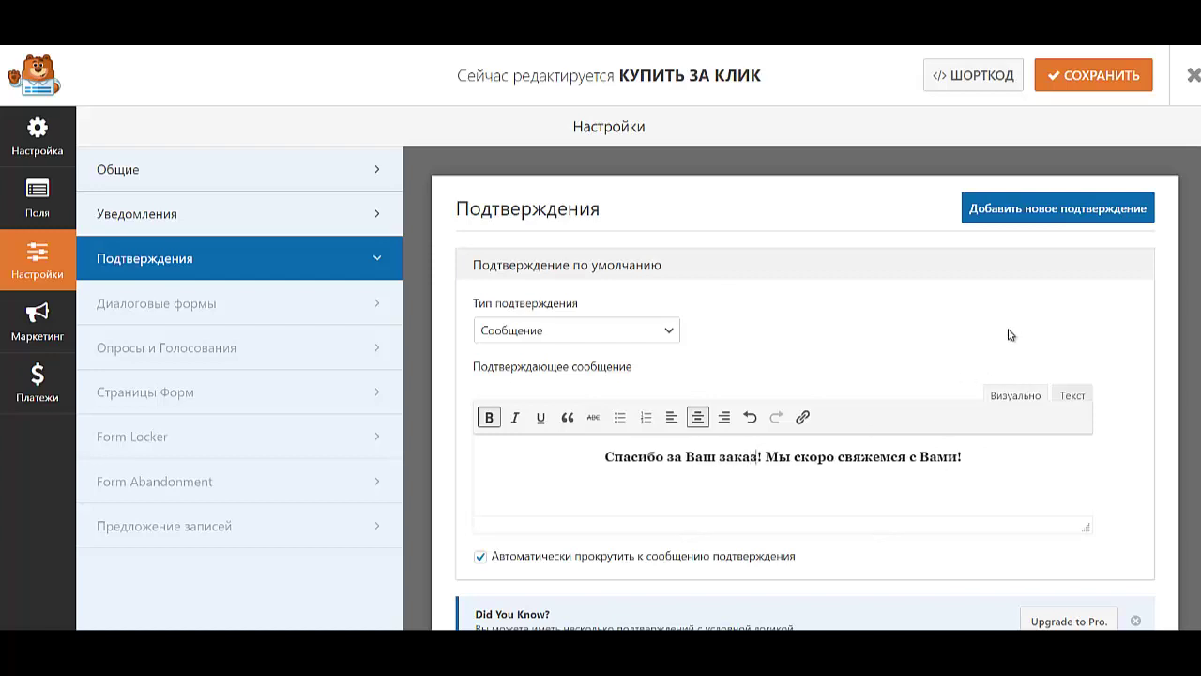
Save the "КУПИТЬ ЗА КЛИК" form with its updated fields and settings
scroll(1019, 384, down, 1)
scroll(1023, 388, up, 1)
scroll(1027, 395, down, 1)
scroll(1028, 392, up, 1)
scroll(778, 442, down, 1)
scroll(767, 438, up, 1)
click(1093, 75)
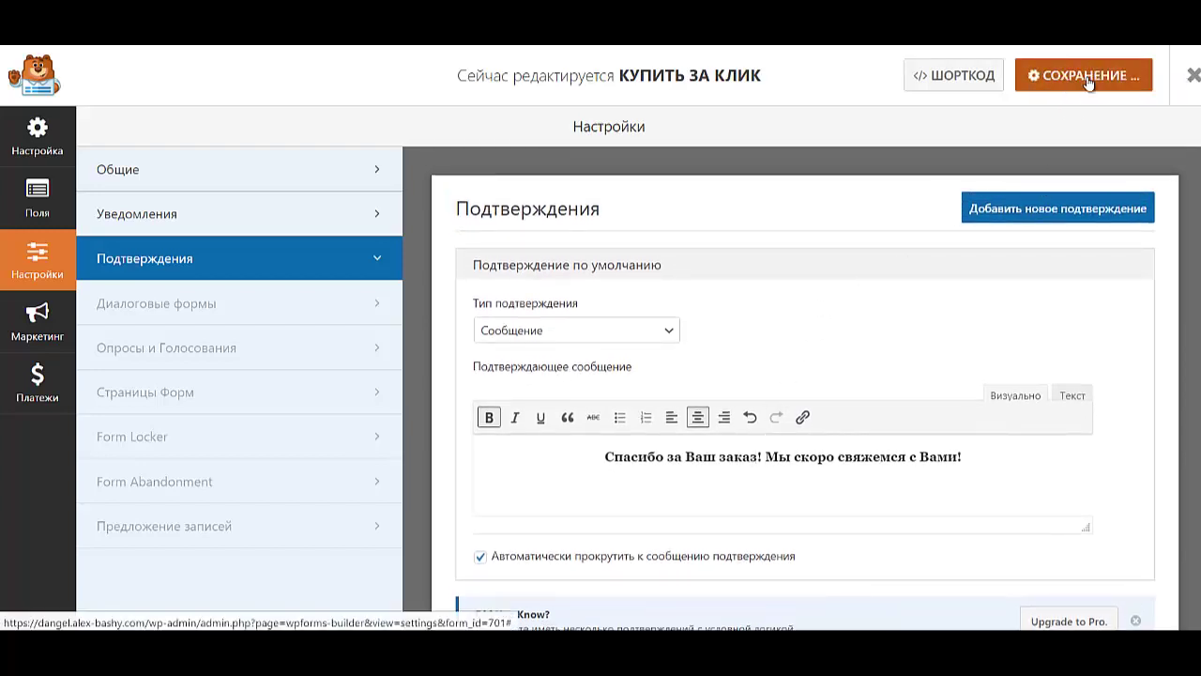
Close the form builder and duplicate the "КУПИТЬ ЗА КЛИК" form from the forms overview
click(1190, 75)
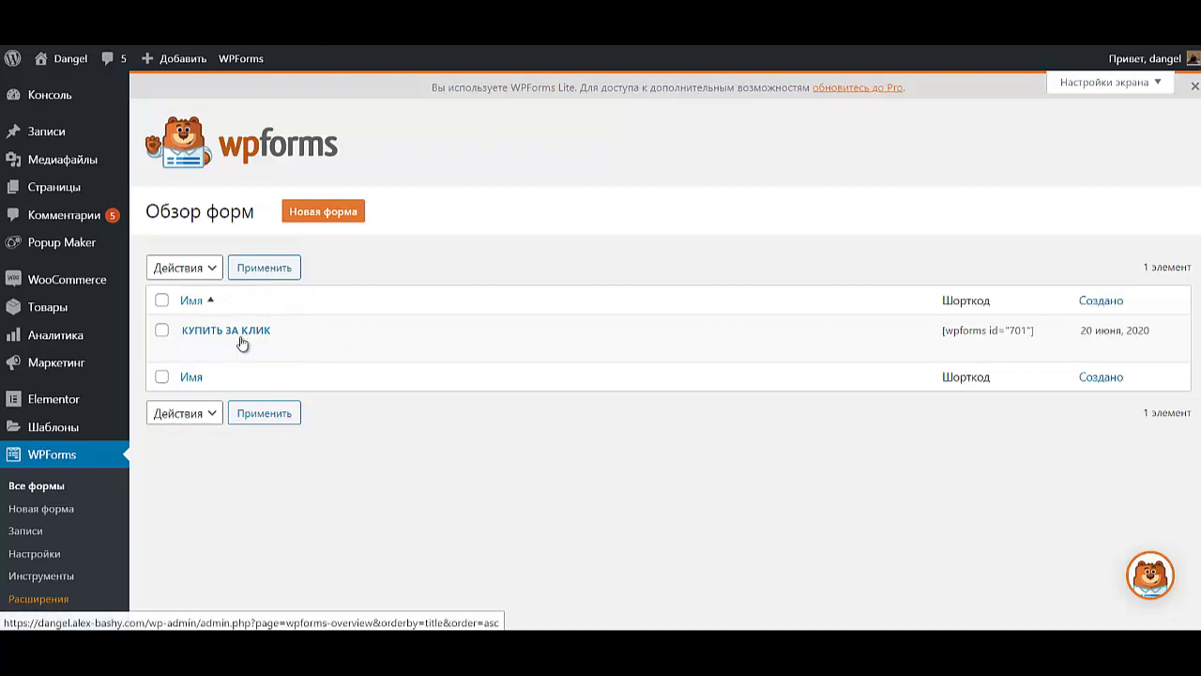
click(380, 349)
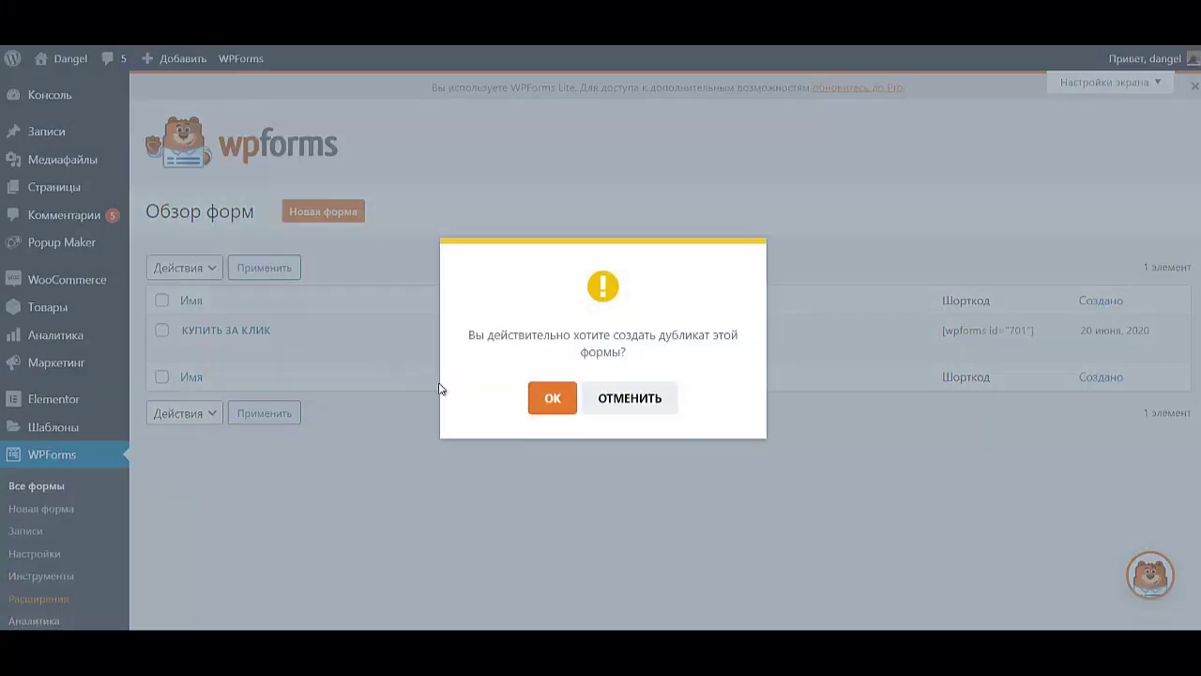
click(541, 398)
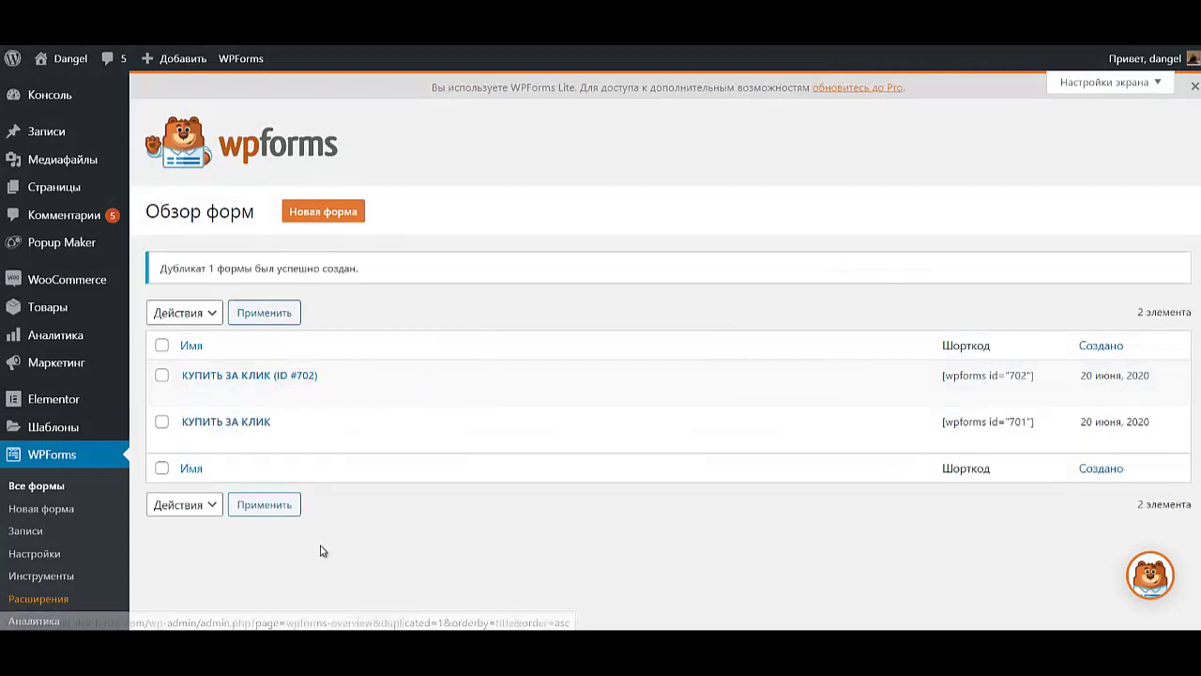
Open the duplicated form for editing and rename it "КОНСУЛЬТАЦИЯ"
mouse_move(283, 390)
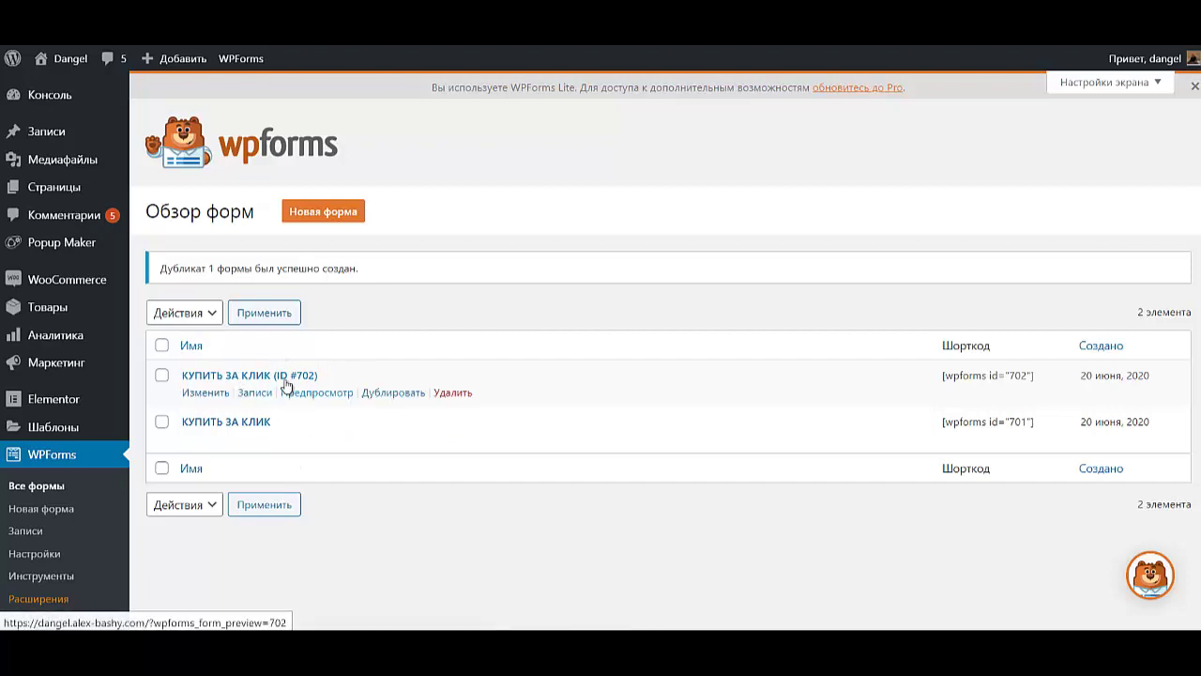
click(212, 398)
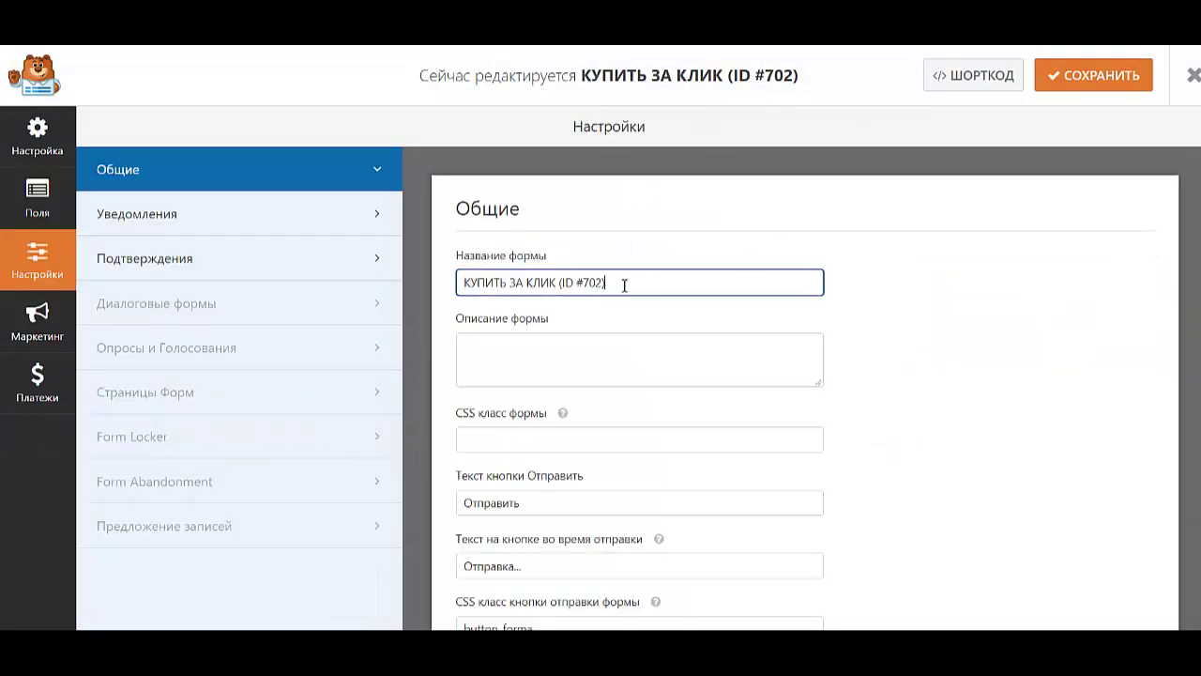
key(ctrl+a)
key(Caps_Lock)
text(КО)
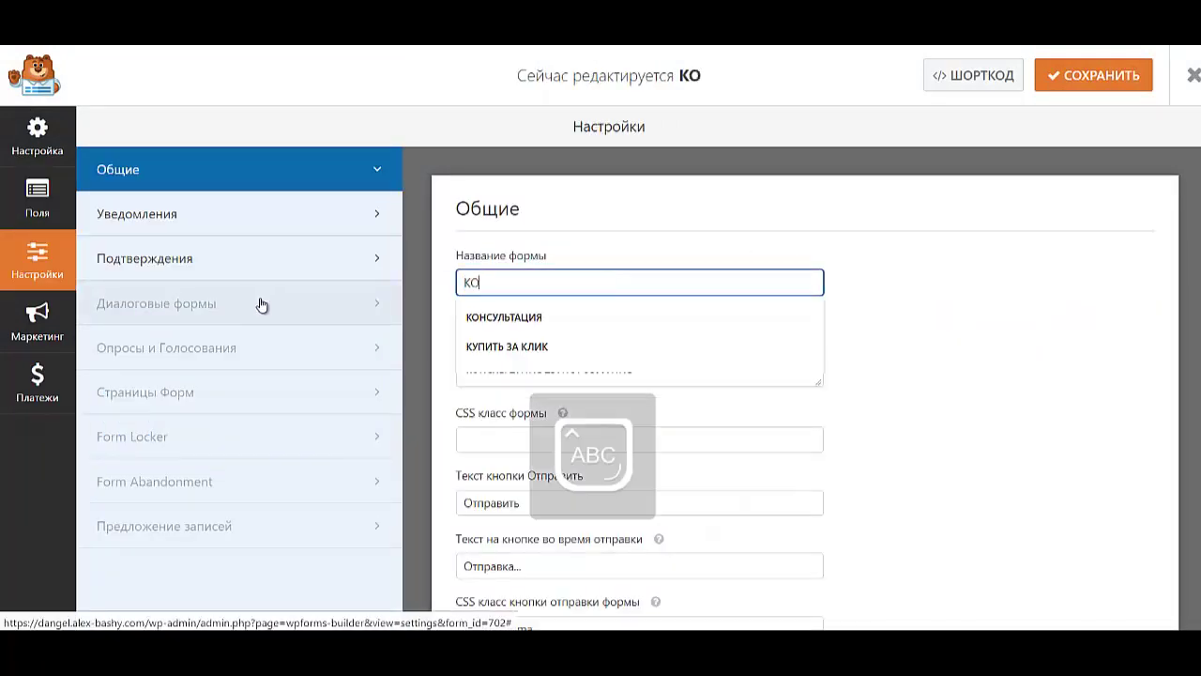
text(Н)
click(474, 317)
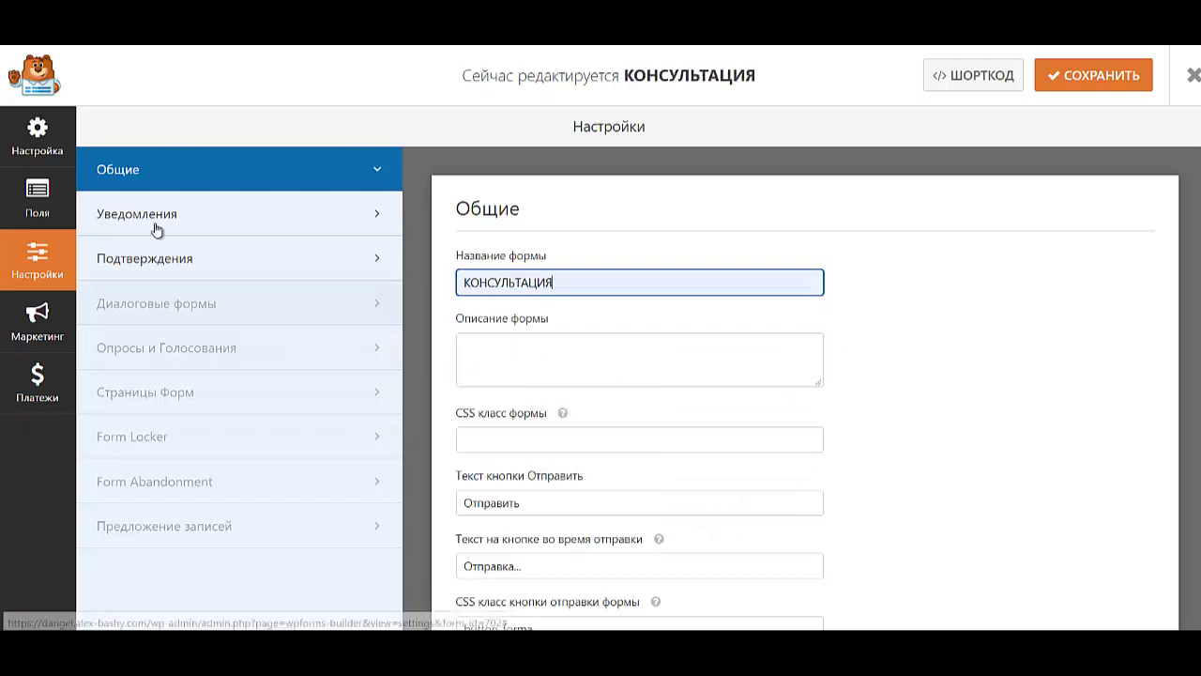
Delete the "Введите название товара..." field from the "КОНСУЛЬТАЦИЯ" form
click(36, 216)
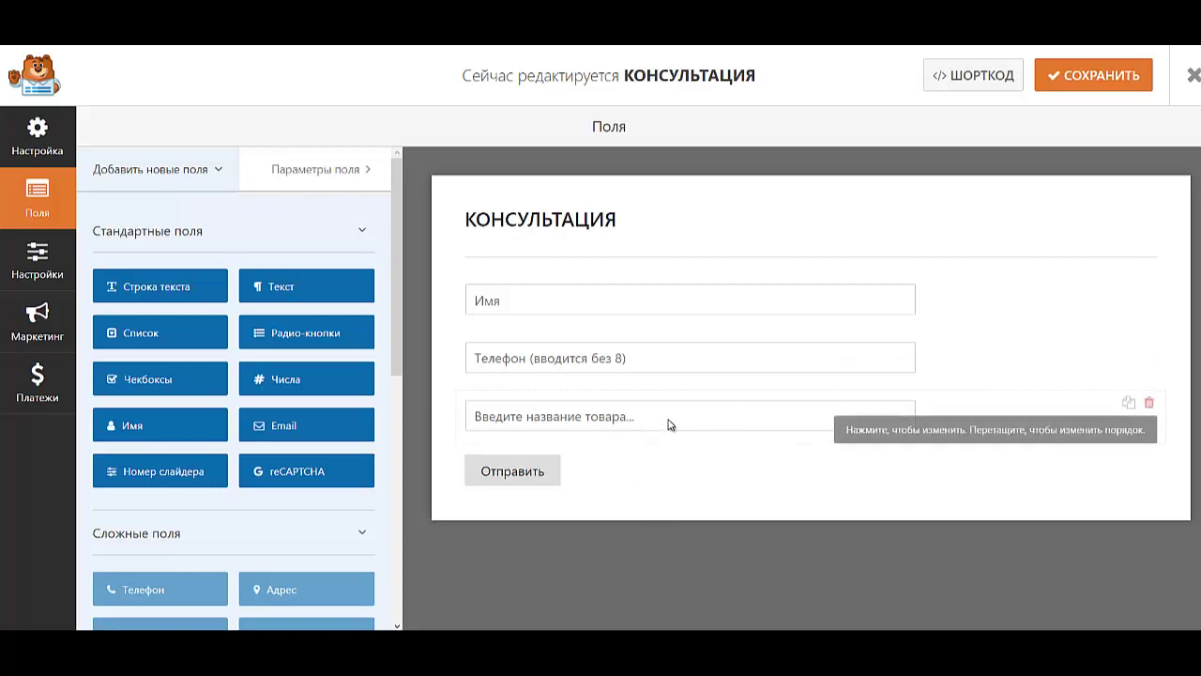
click(1151, 404)
click(542, 394)
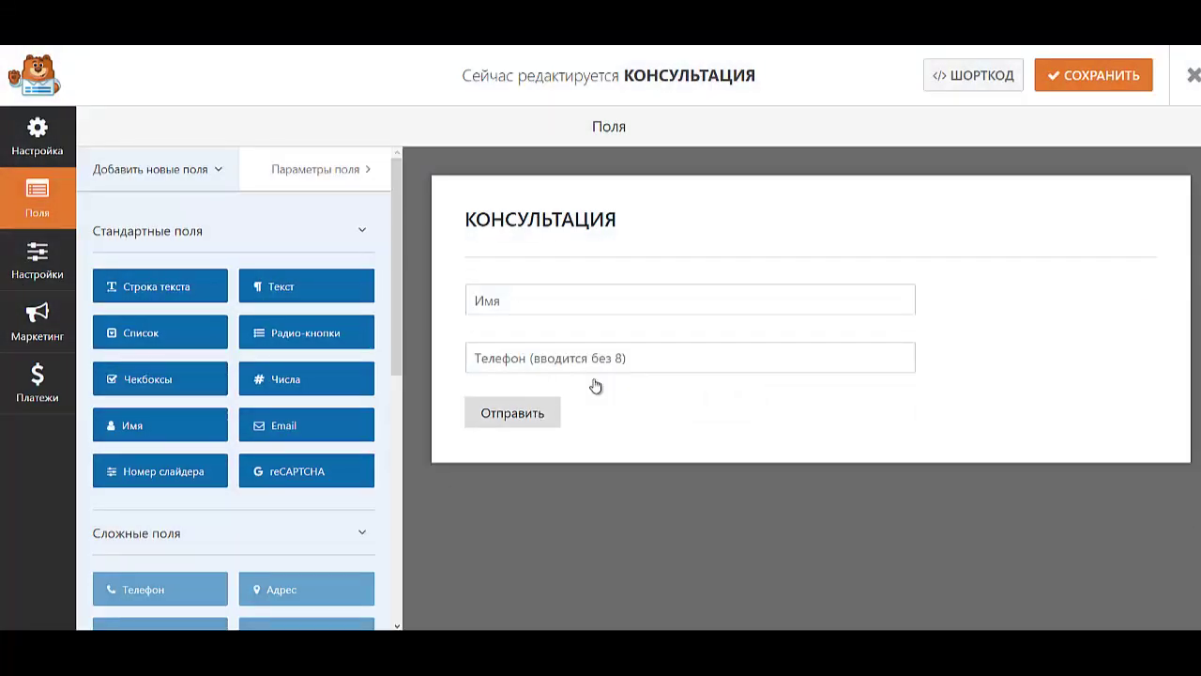
Set the email subject of the form's standard notification to "КОНСУЛЬТАЦИЯ"
click(30, 273)
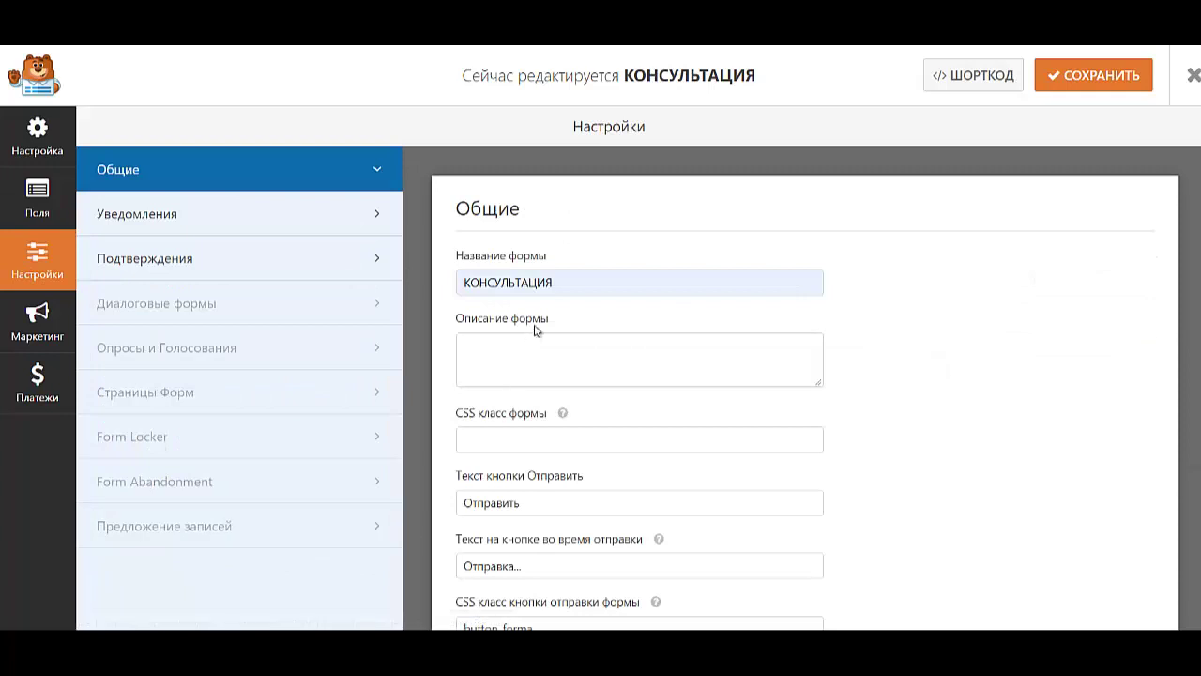
scroll(523, 384, down, 2)
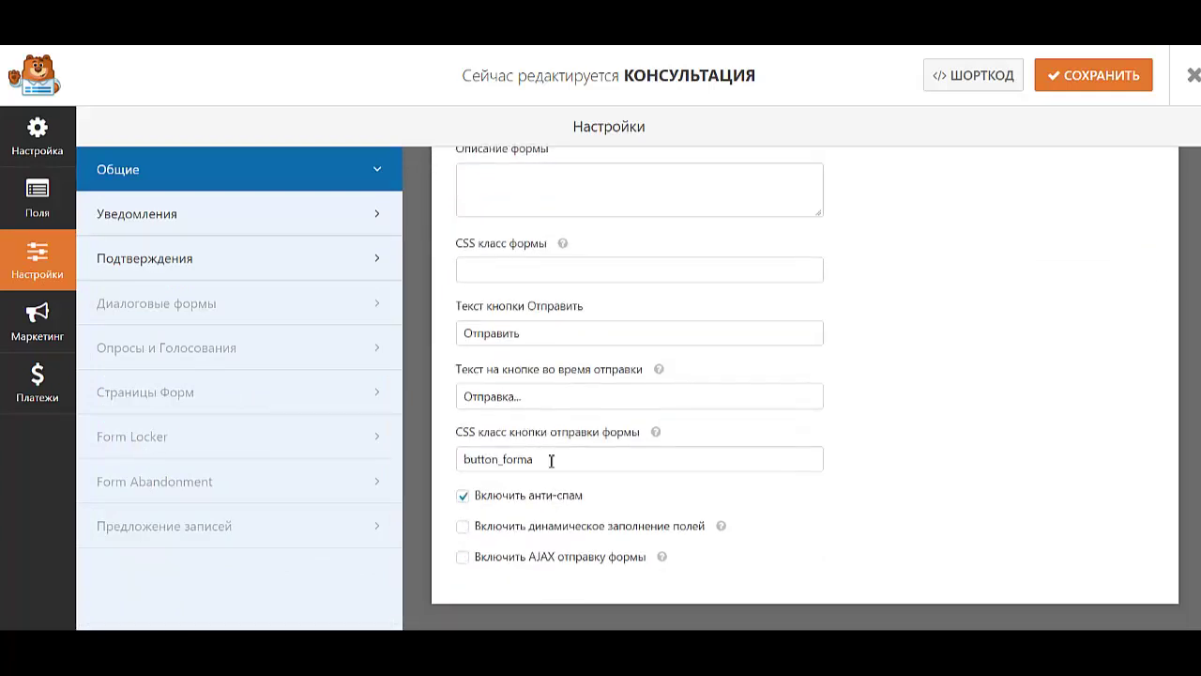
click(260, 225)
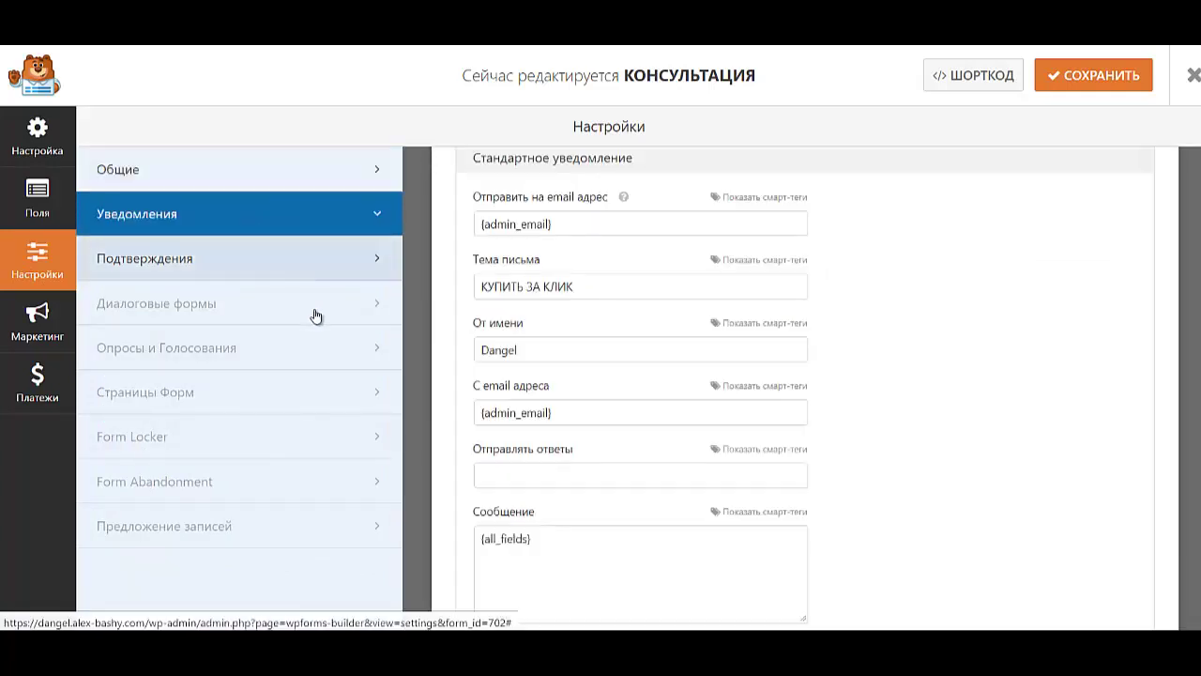
scroll(615, 347, up, 1)
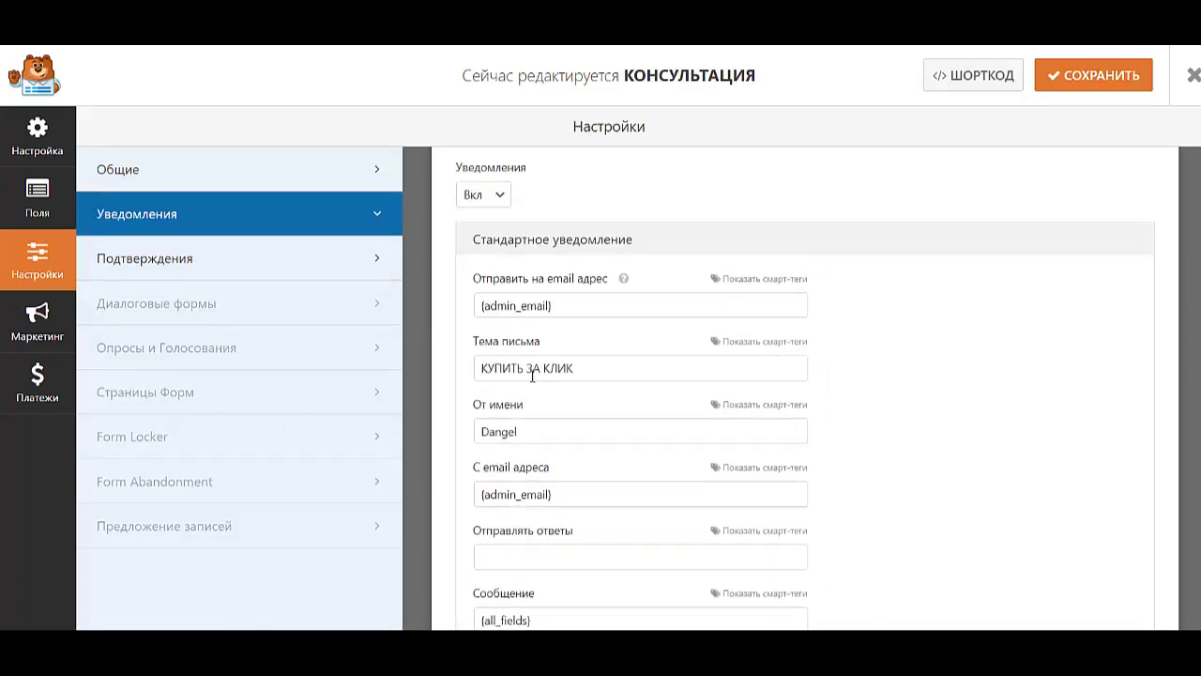
triple_click(607, 376)
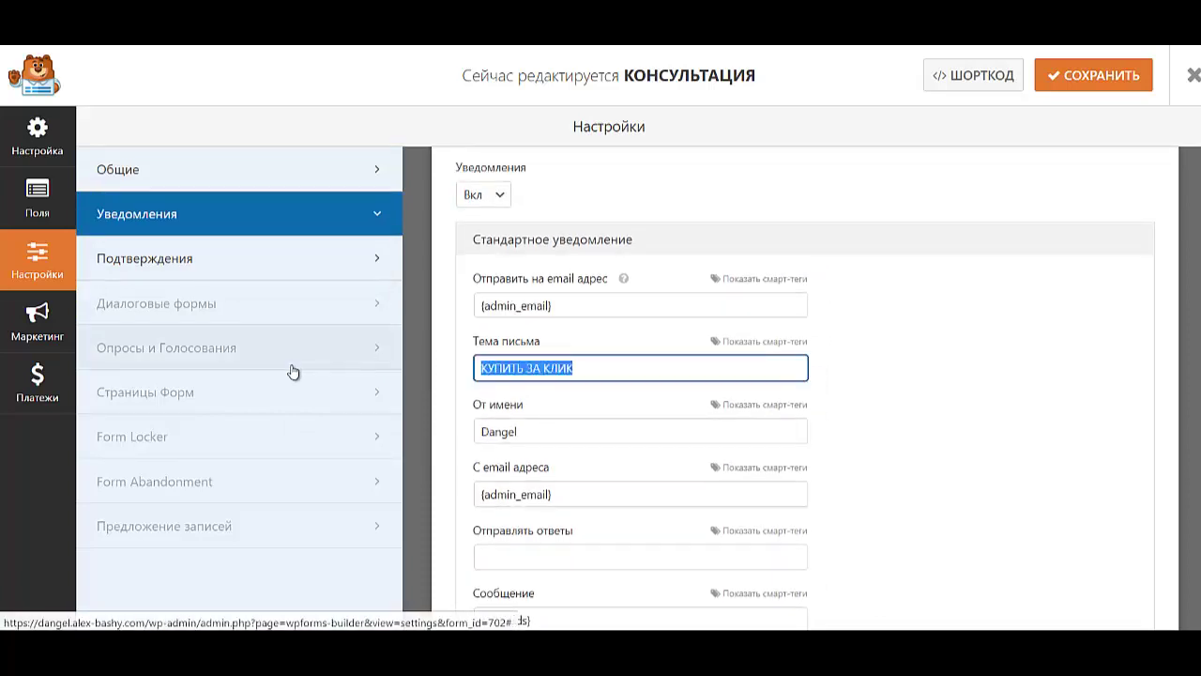
text(КОНСУЛЬТАЦИЯ)
scroll(614, 445, down, 2)
scroll(585, 461, up, 2)
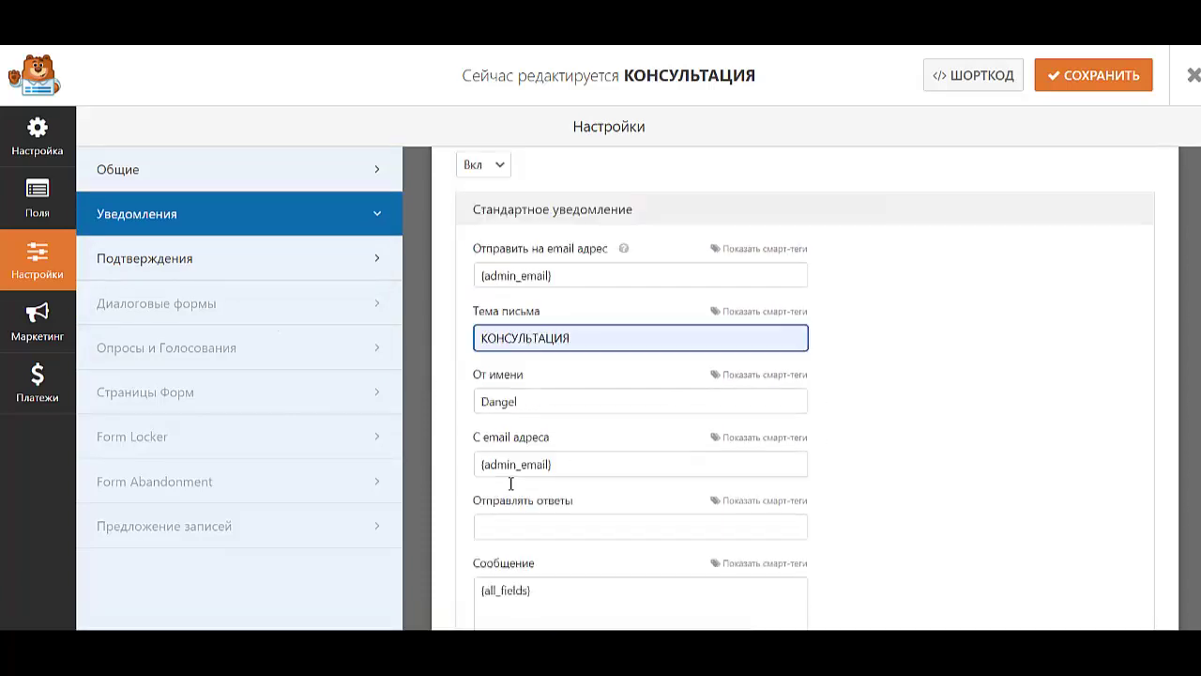
Replace "за Ваш заказ" in the form's confirmation message with "Ваша заявка принята"
click(281, 266)
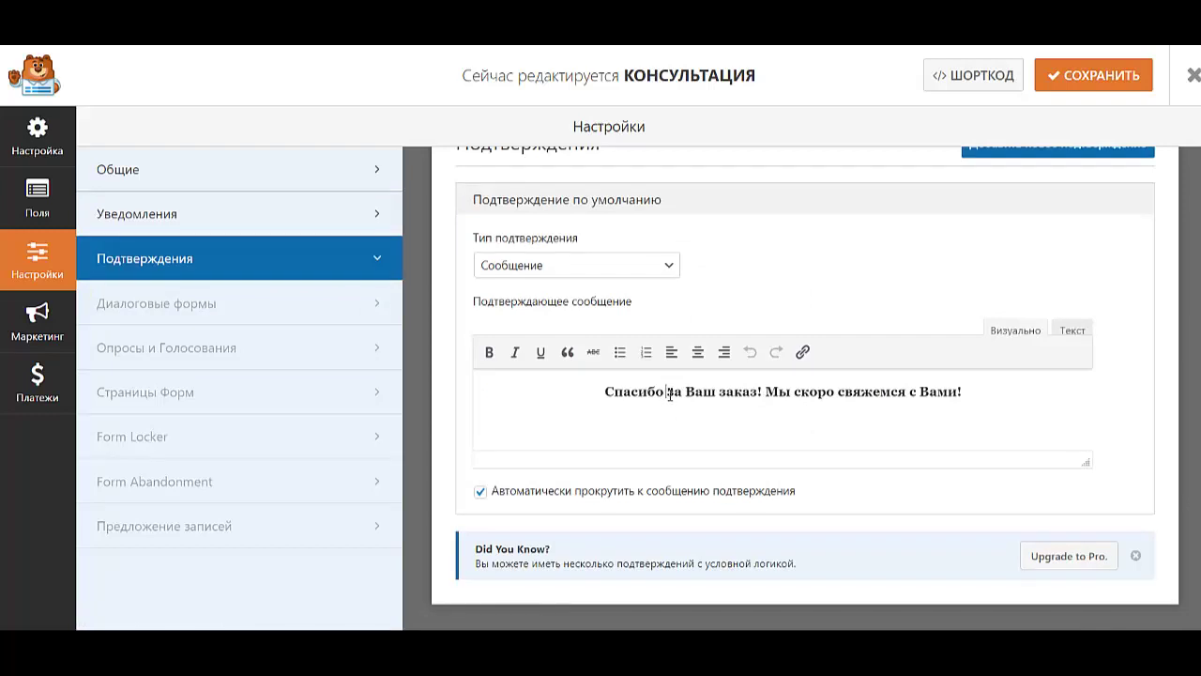
drag(667, 391, 750, 389)
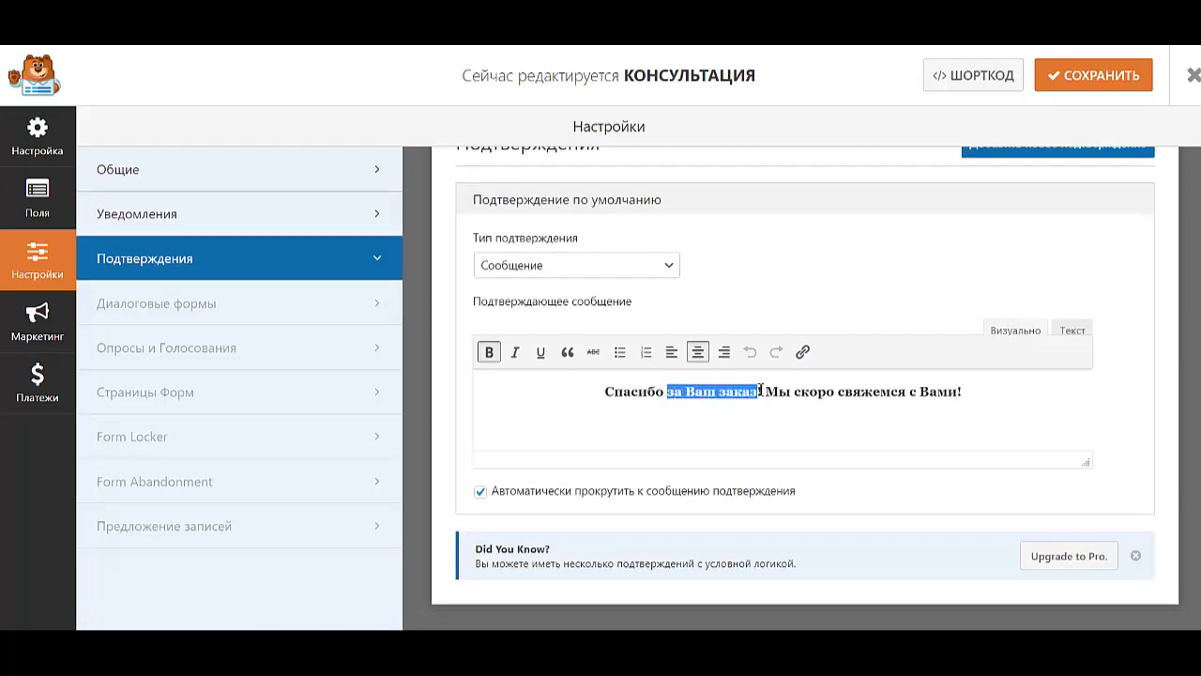
text(Ваша )
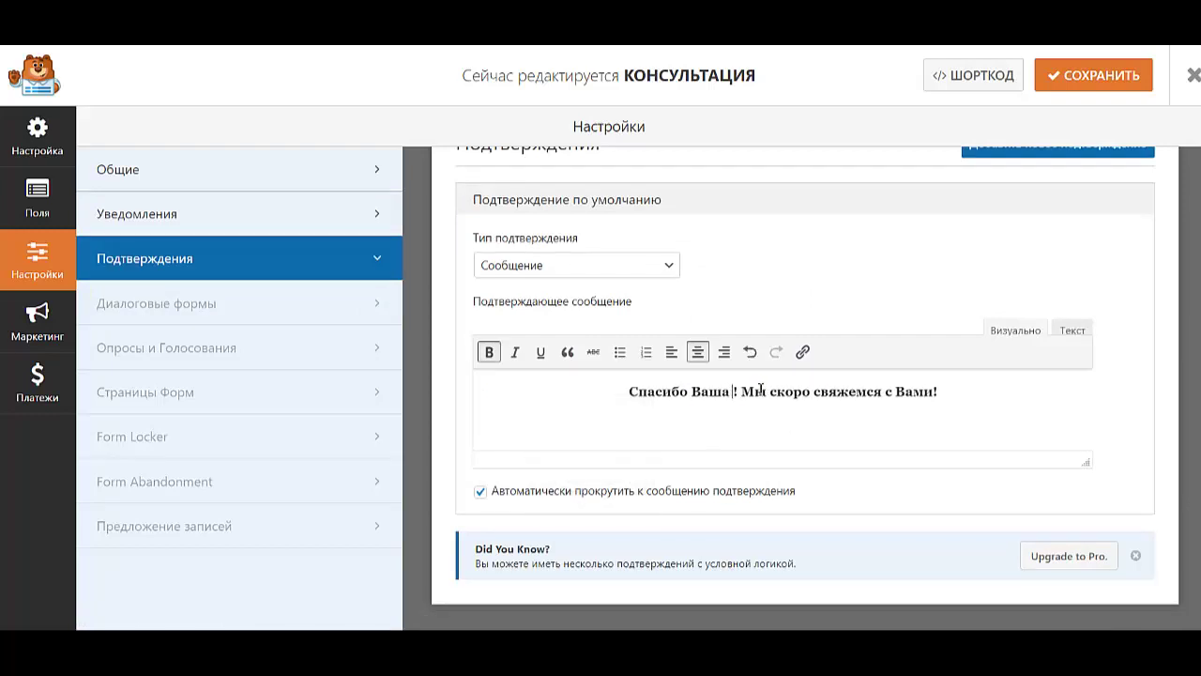
text(заявка)
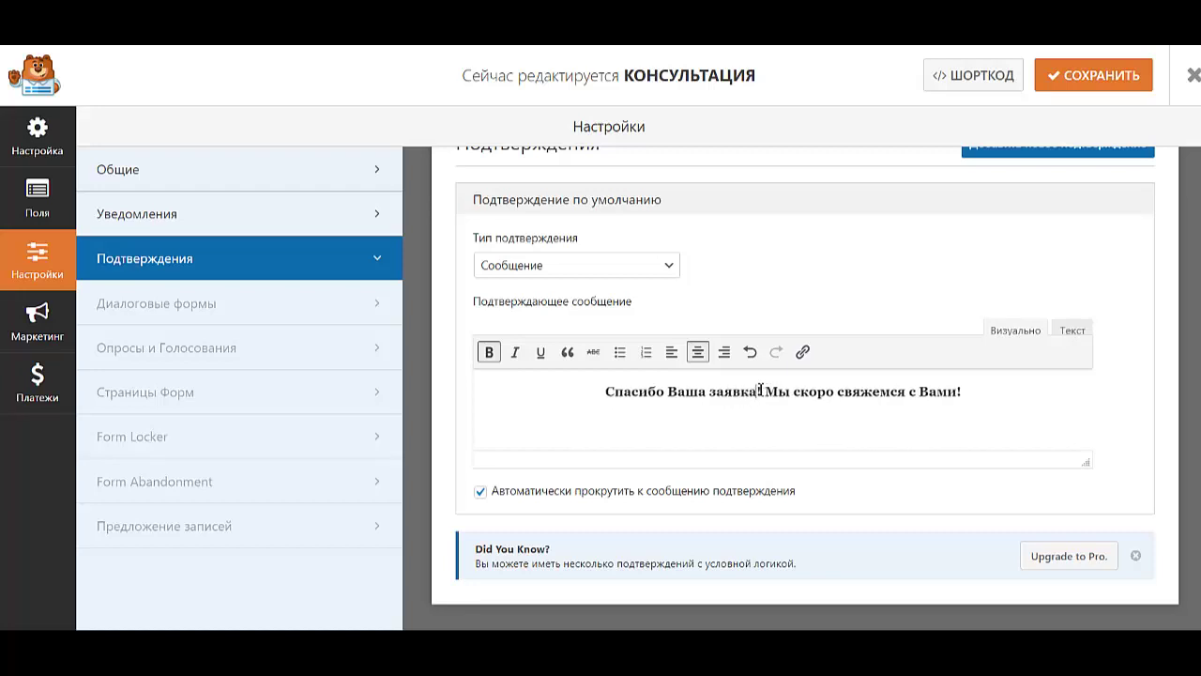
text( принята)
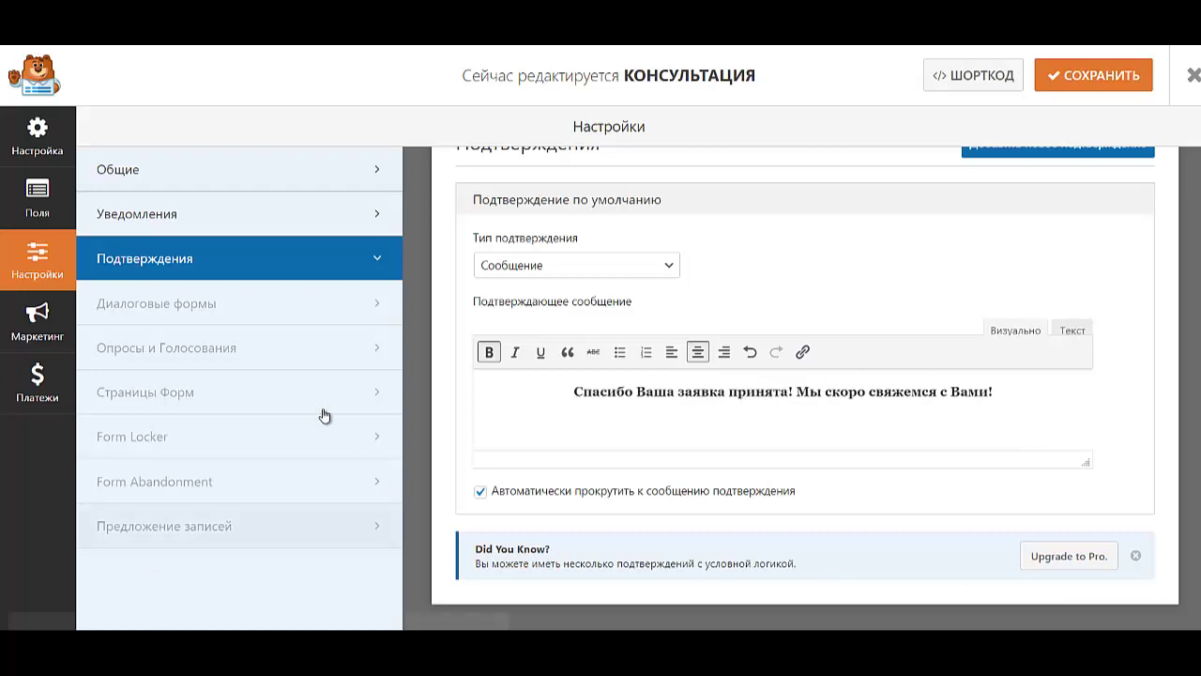
Save the "КОНСУЛЬТАЦИЯ" form and close the form builder
click(1109, 88)
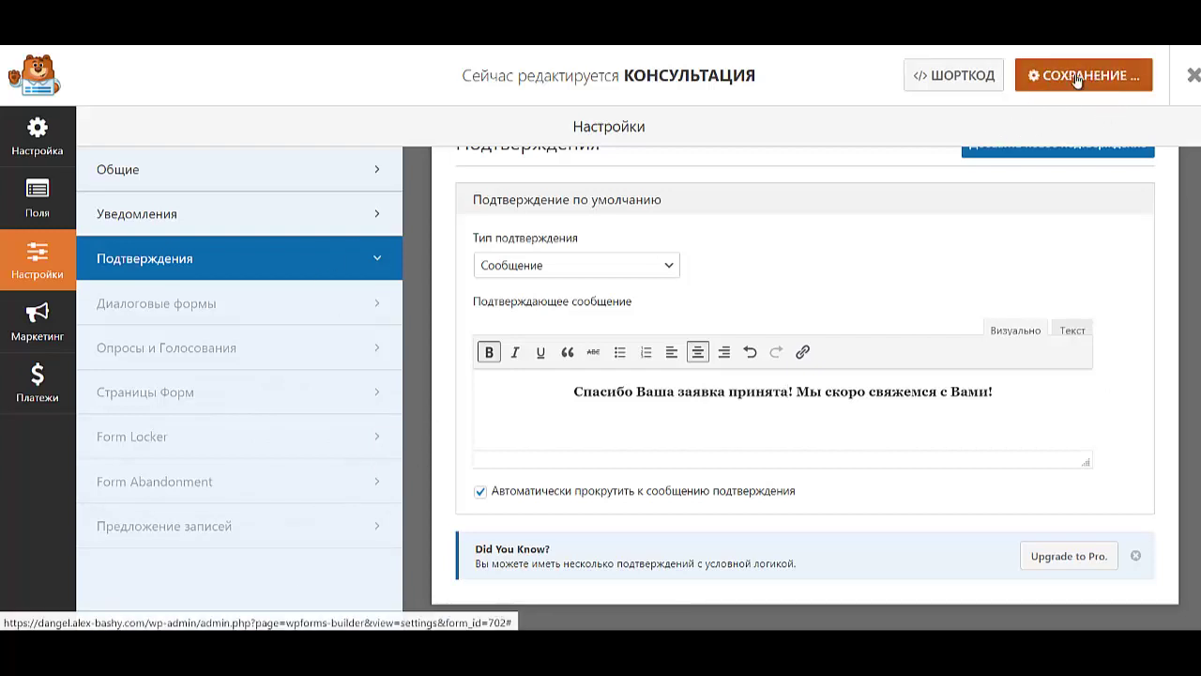
click(1189, 77)
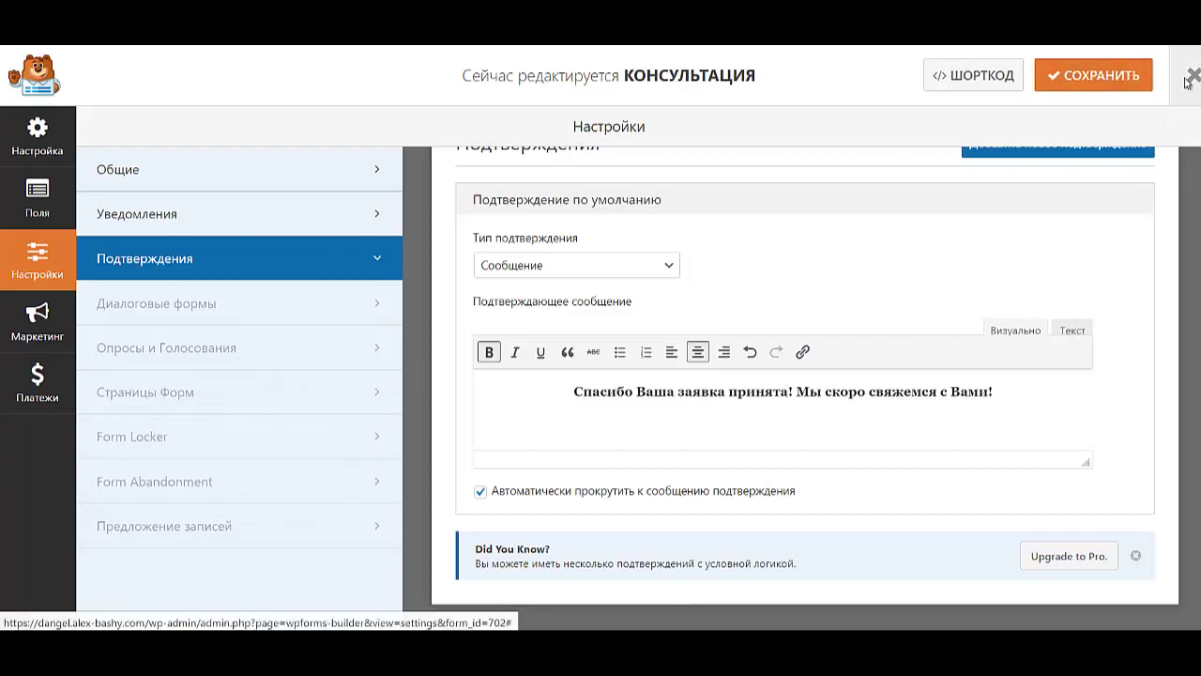